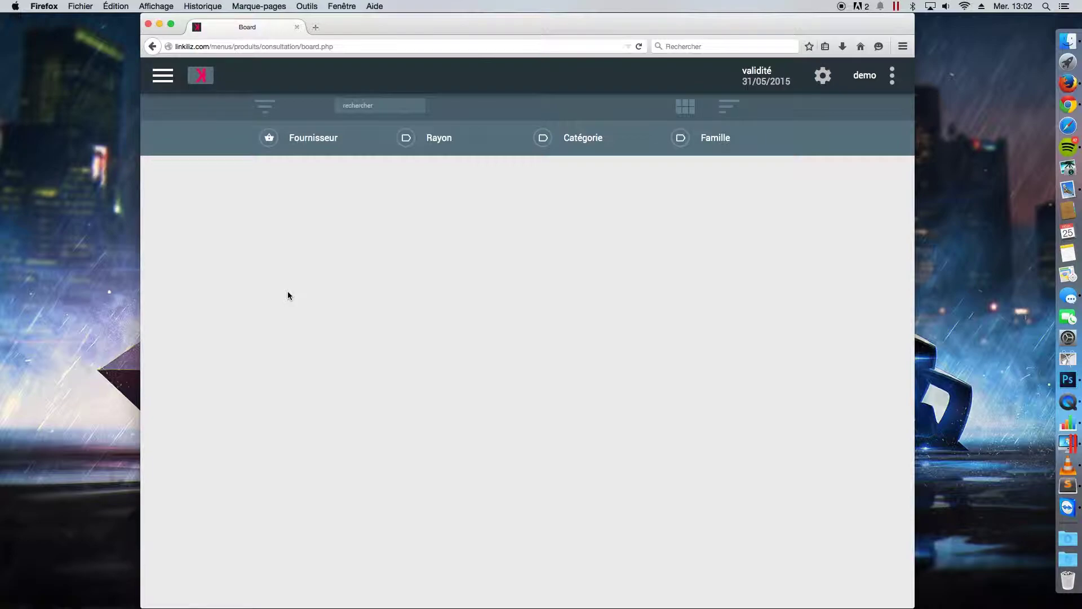
- Filter the products by the supplier Kennel and examine the stock sheet of model 500070
{"action": "left_click", "coordinate": [308, 153]}
{"action": "left_click", "coordinate": [313, 140]}
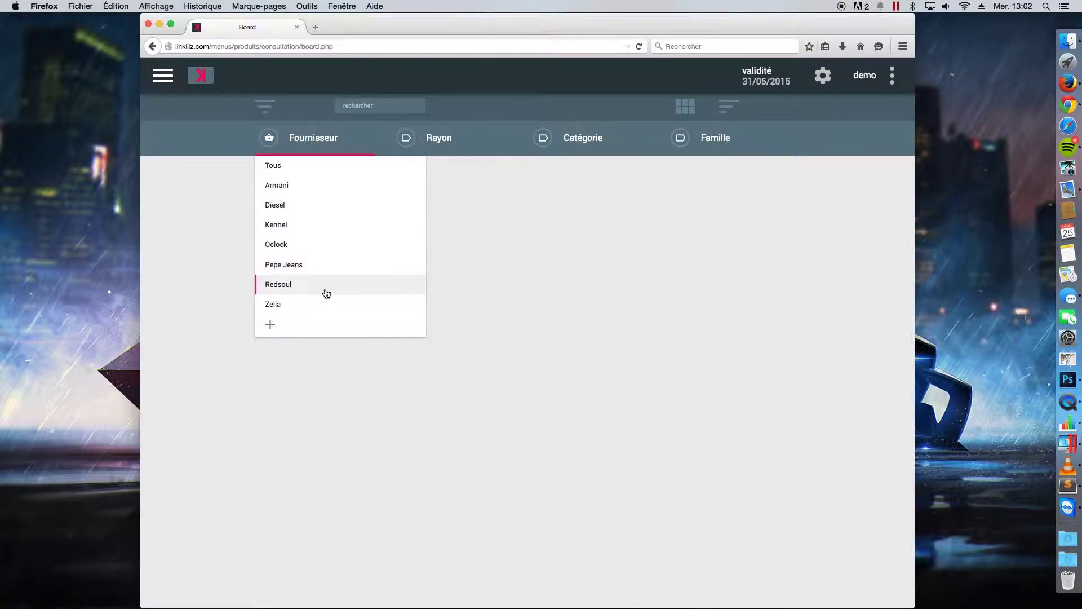
{"action": "left_click", "coordinate": [303, 224]}
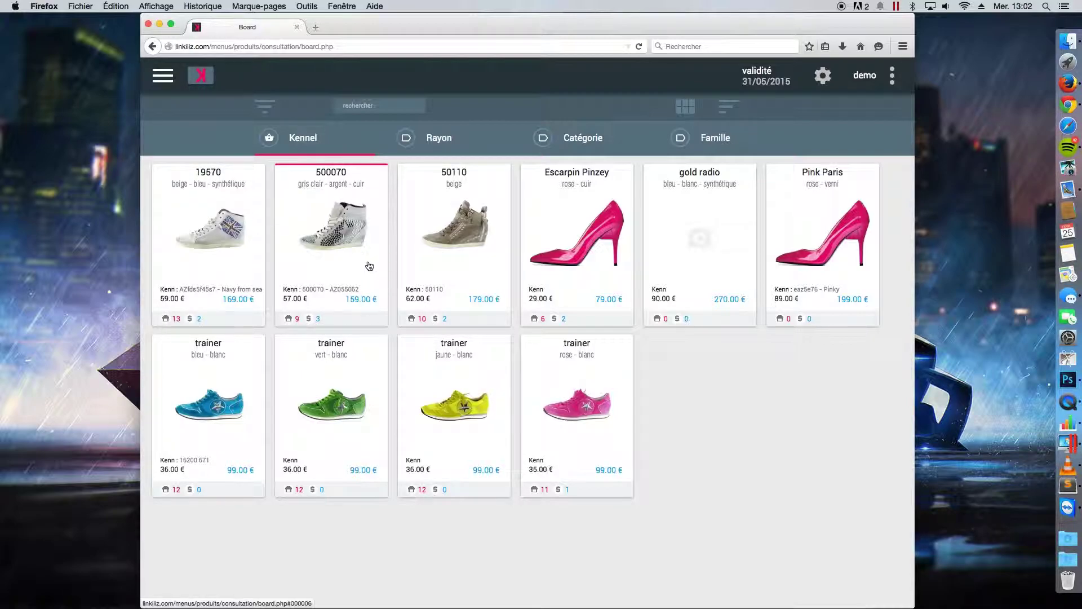
{"action": "left_click", "coordinate": [351, 255]}
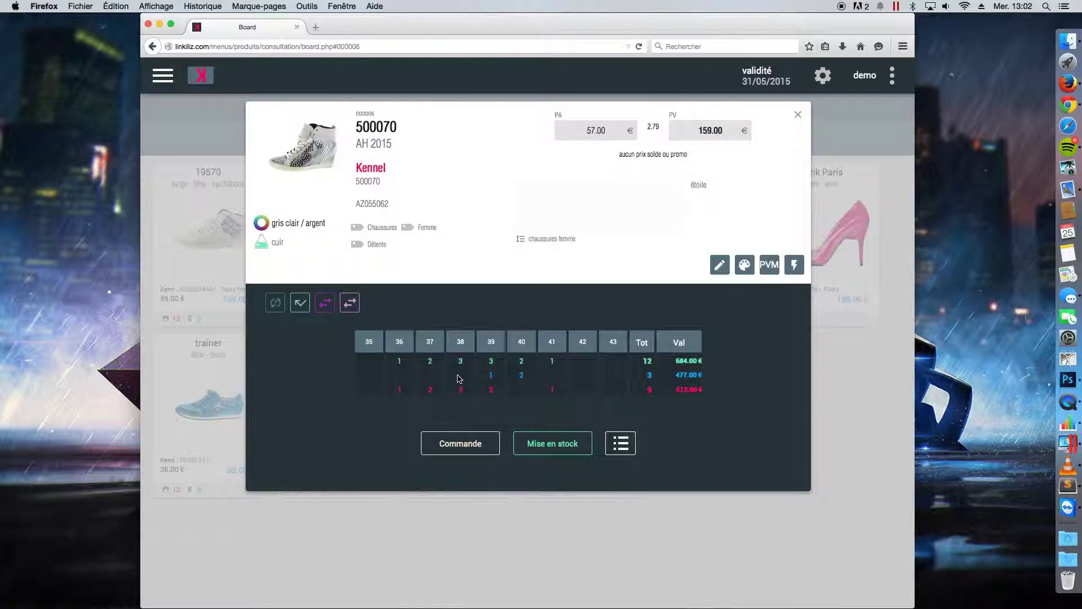
{"action": "mouse_move", "coordinate": [339, 390]}
{"action": "left_click", "coordinate": [798, 115]}
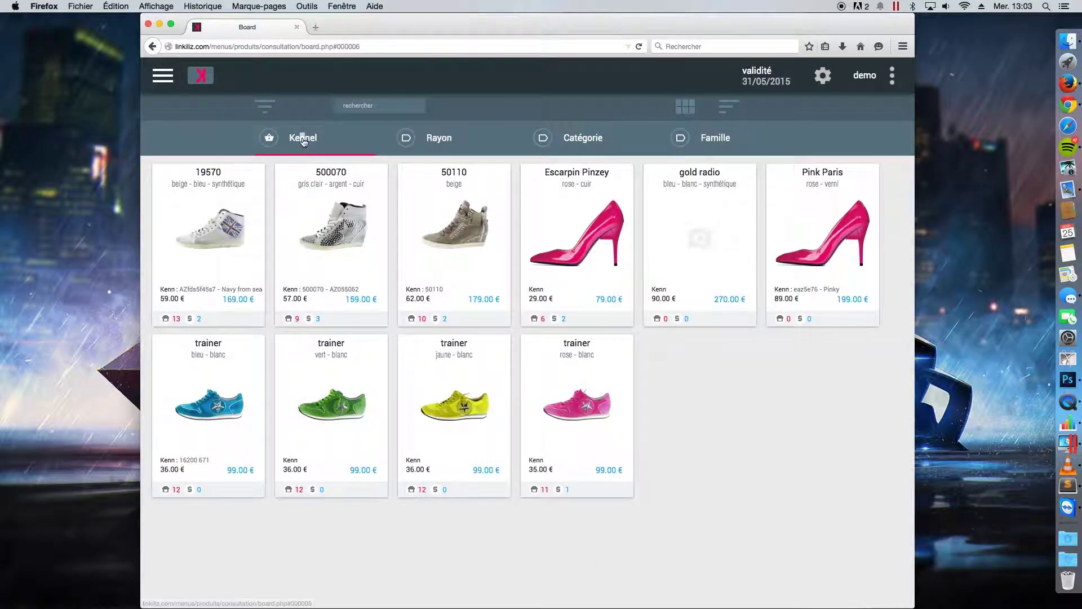
- Filter the products by the supplier Armani and start a stock entry for the blue basique one T-shirt
{"action": "left_click", "coordinate": [303, 138]}
{"action": "left_click", "coordinate": [298, 187]}
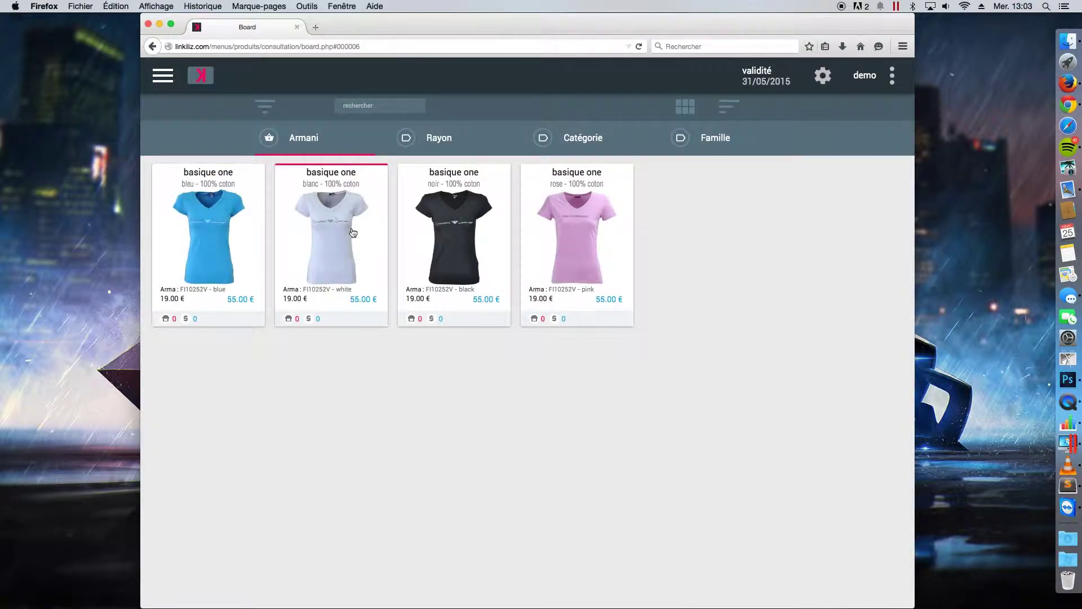
{"action": "left_click", "coordinate": [225, 247]}
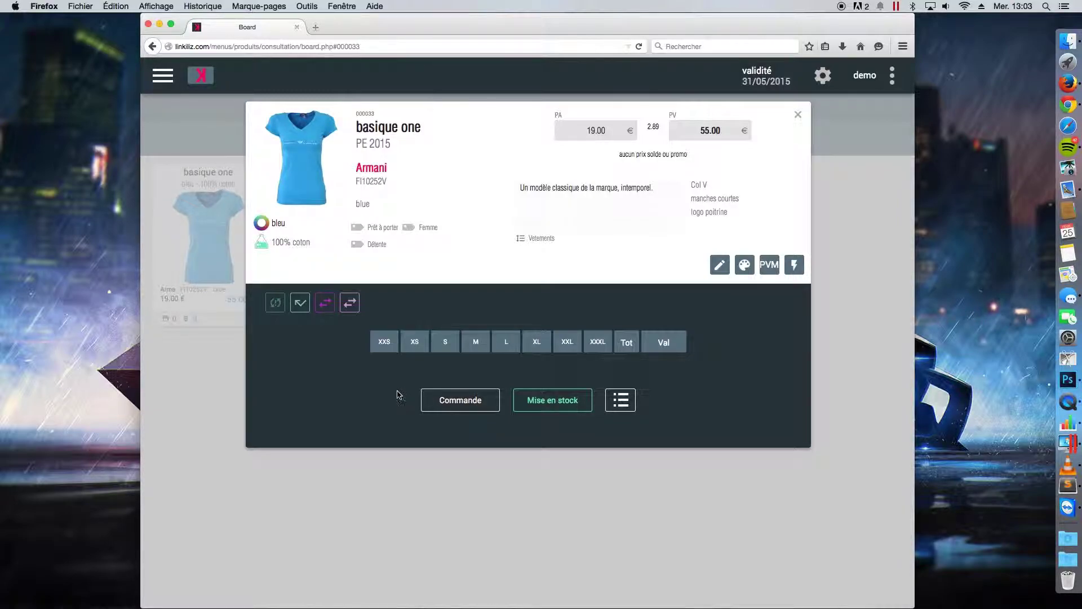
{"action": "left_click", "coordinate": [544, 408]}
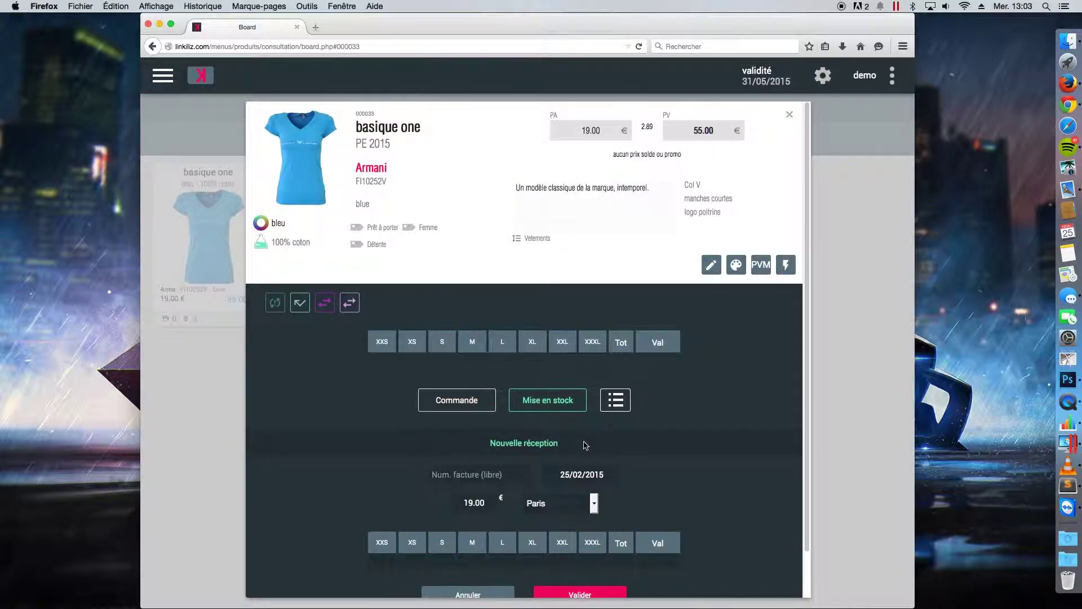
- Enter F50057 as the invoice number of the new reception and select Paris as the location
{"action": "scroll", "coordinate": [582, 447], "scroll_direction": "down", "scroll_amount": 2}
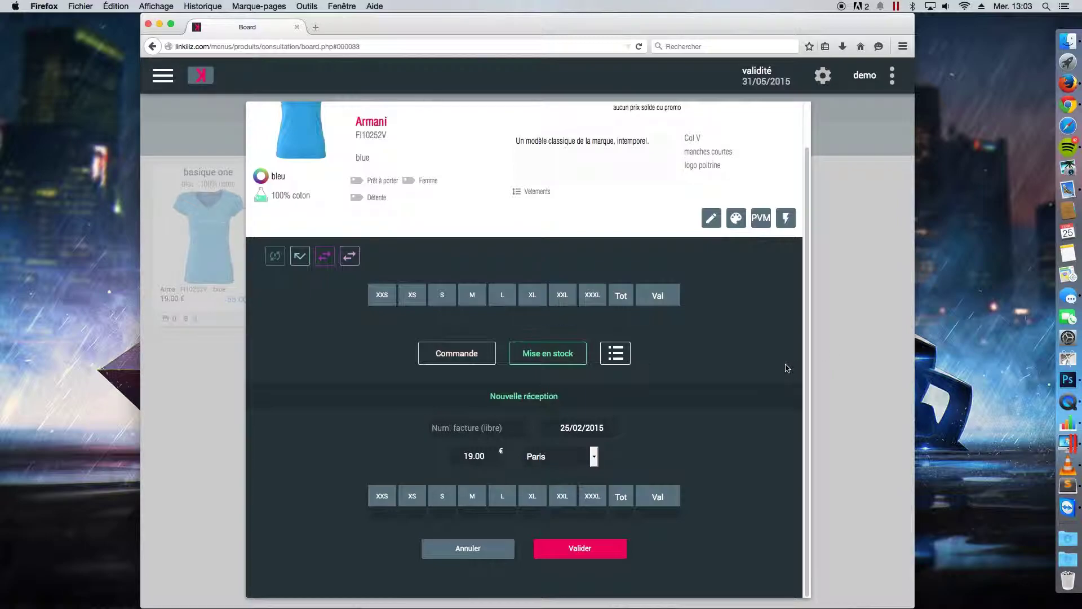
{"action": "left_click", "coordinate": [483, 429]}
{"action": "type", "text": "F"}
{"action": "key", "text": "BackSpace"}
{"action": "type", "text": "F50057"}
{"action": "scroll", "coordinate": [641, 108], "scroll_direction": "up", "scroll_amount": 2}
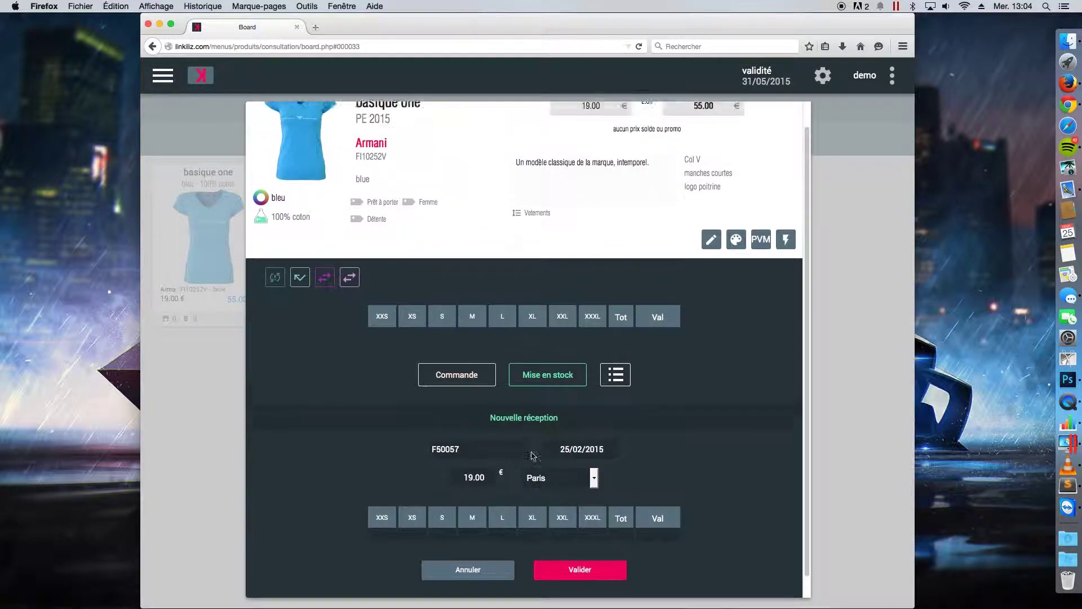
{"action": "scroll", "coordinate": [562, 307], "scroll_direction": "down", "scroll_amount": 2}
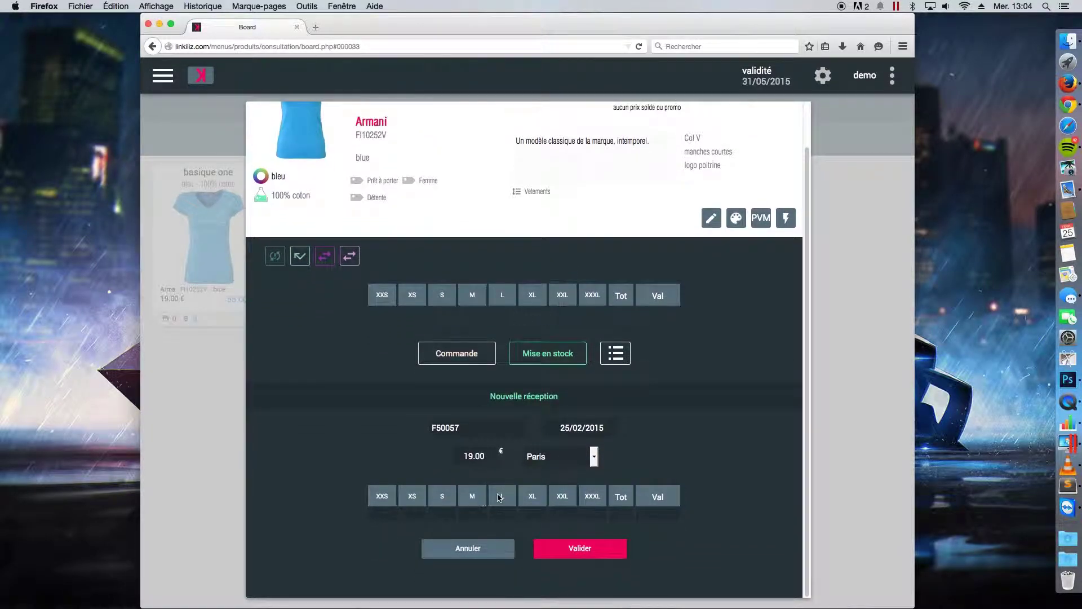
{"action": "left_click", "coordinate": [572, 460]}
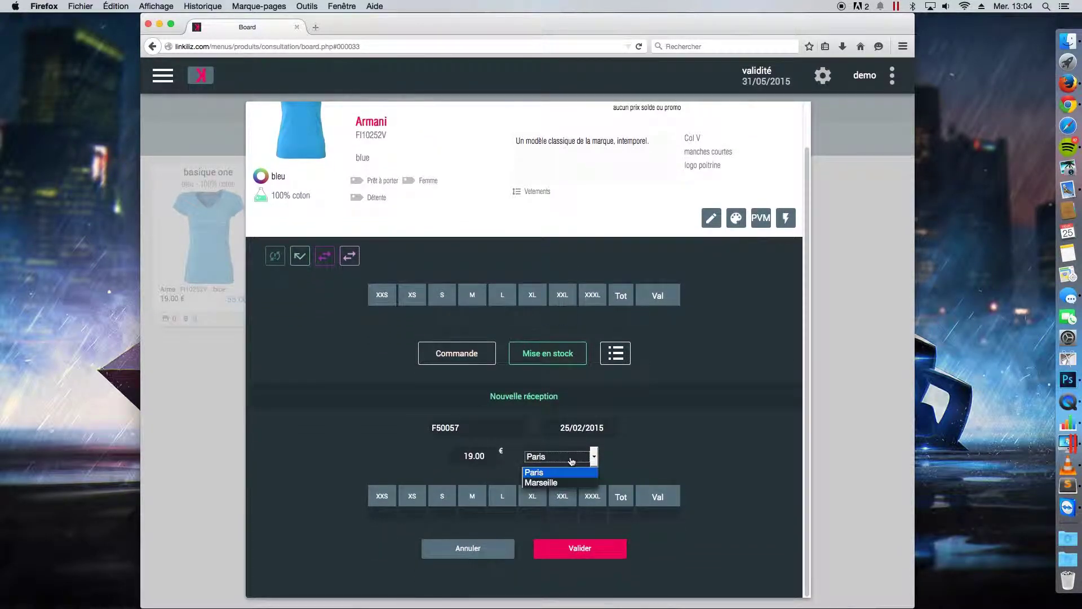
{"action": "left_click", "coordinate": [544, 472]}
{"action": "left_click", "coordinate": [627, 456]}
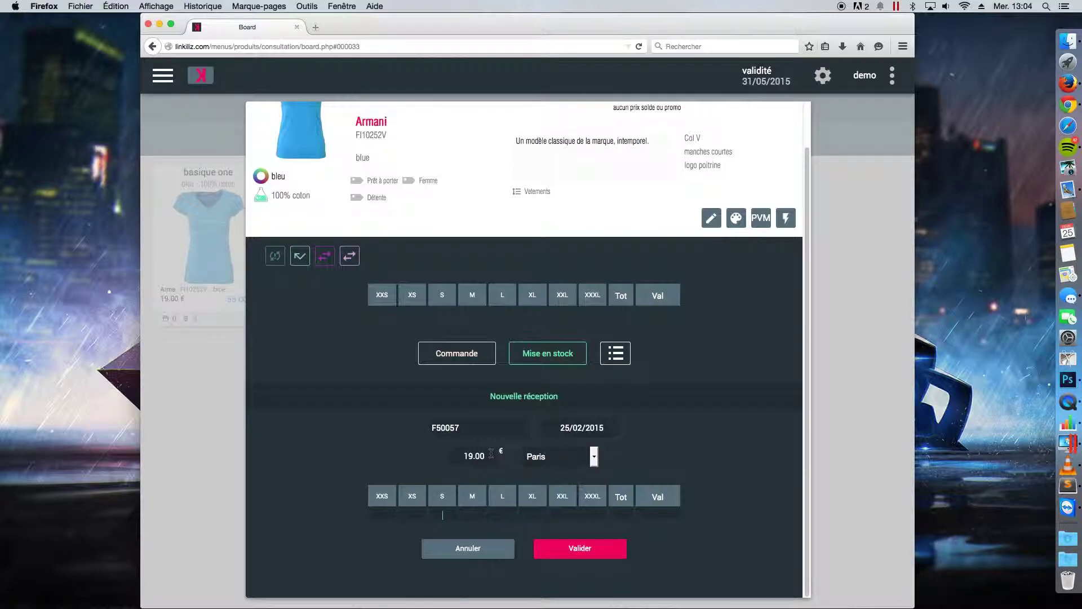
- Enter the received quantities S 1, M 2, L 3, XL 2, XXL 1 and XXXL 1, and validate the reception
{"action": "type", "text": "1"}
{"action": "key", "text": "Tab"}
{"action": "type", "text": "2"}
{"action": "key", "text": "Tab"}
{"action": "type", "text": "1"}
{"action": "left_click", "coordinate": [596, 550]}
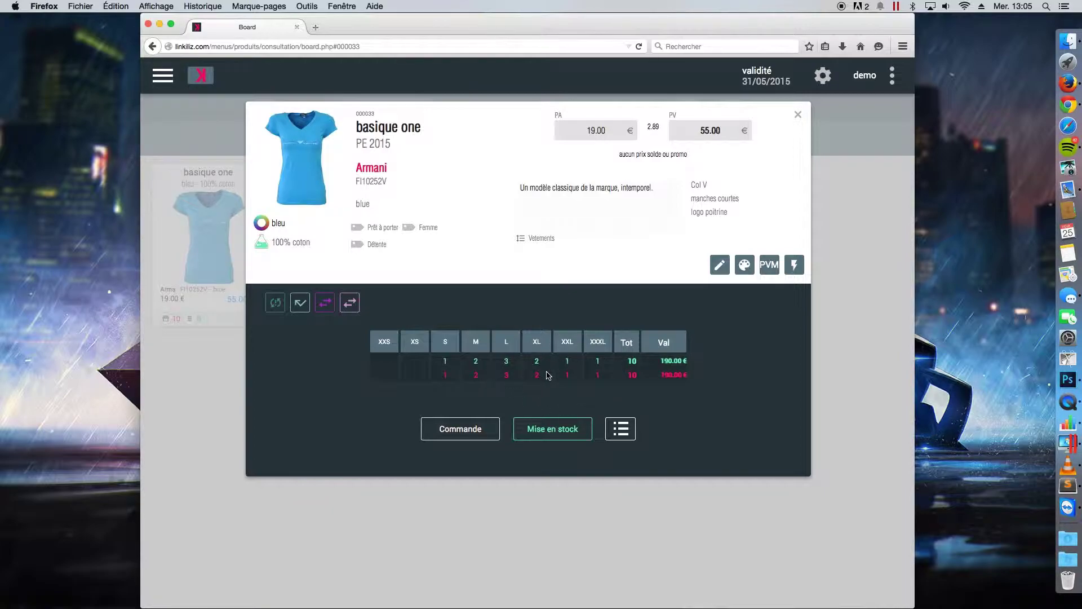
- Start another stock entry for the blue T-shirt with the invoice number F50059
{"action": "left_click", "coordinate": [557, 435]}
{"action": "scroll", "coordinate": [392, 463], "scroll_direction": "down", "scroll_amount": 3}
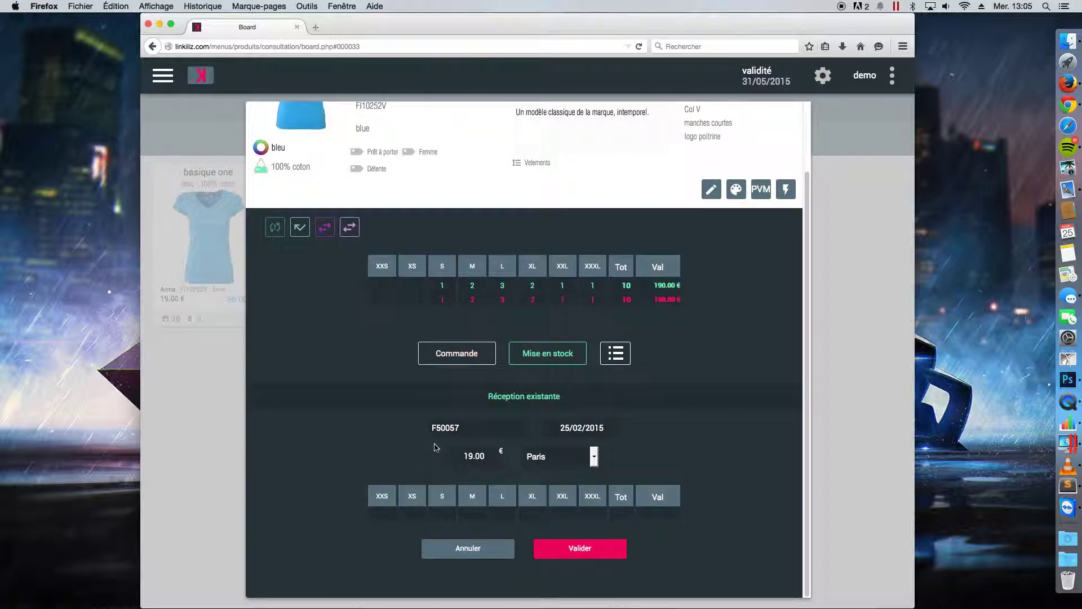
{"action": "left_click", "coordinate": [461, 428]}
{"action": "key", "text": "BackSpace"}
{"action": "type", "text": "9"}
- Enter a quantity of 1 each for sizes S, M and L, and validate the reception
{"action": "left_click", "coordinate": [432, 513]}
{"action": "type", "text": "1"}
{"action": "left_click", "coordinate": [473, 513]}
{"action": "type", "text": "1"}
{"action": "left_click", "coordinate": [502, 514]}
{"action": "type", "text": "1"}
{"action": "left_click", "coordinate": [575, 551]}
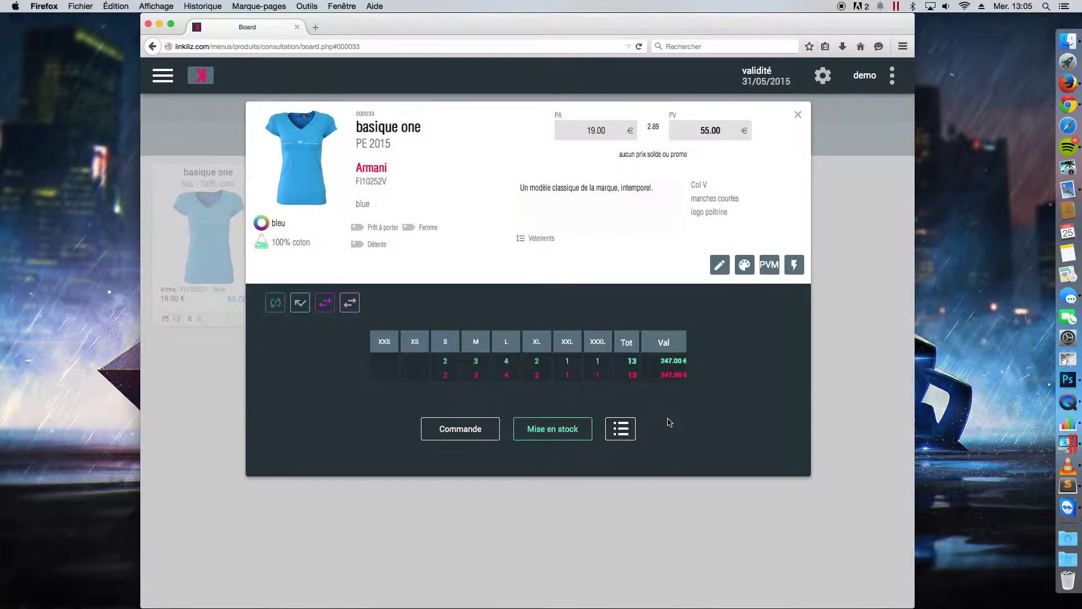
- From the blue T-shirt's detailed reception list, set the XL quantity of reception F50057 to 3 and validate the change
{"action": "left_click", "coordinate": [625, 433]}
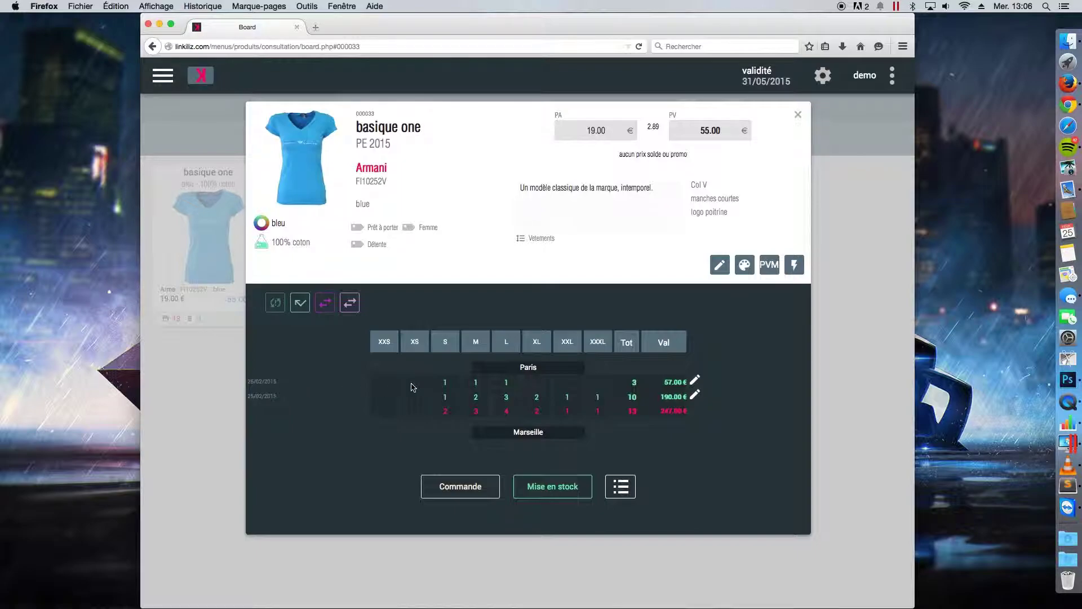
{"action": "mouse_move", "coordinate": [413, 388]}
{"action": "mouse_move", "coordinate": [545, 405]}
{"action": "left_click", "coordinate": [695, 396]}
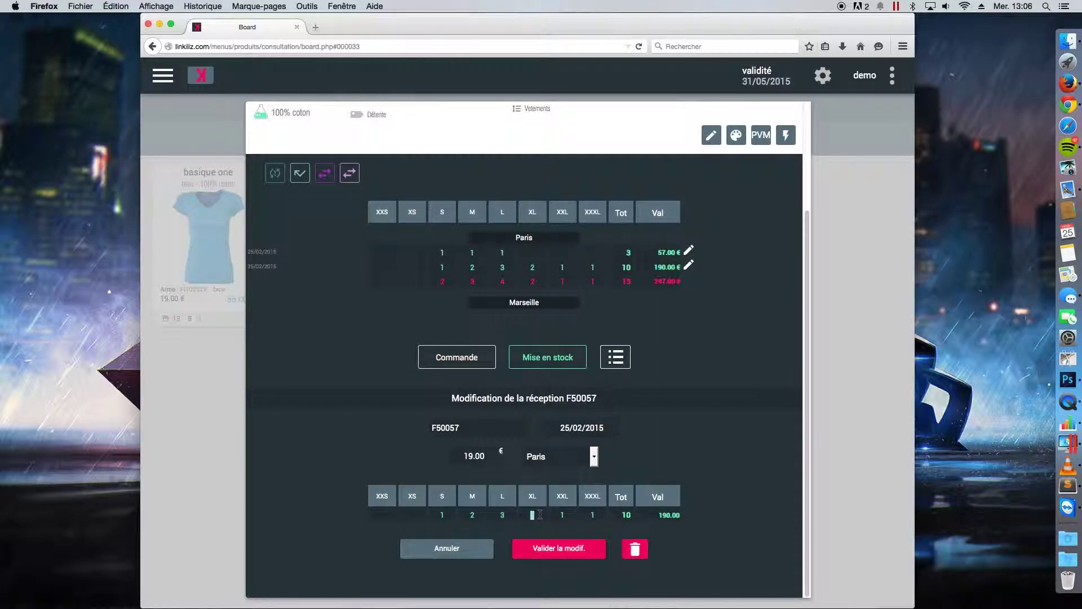
{"action": "type", "text": "3"}
{"action": "left_click", "coordinate": [548, 530]}
{"action": "left_click", "coordinate": [563, 553]}
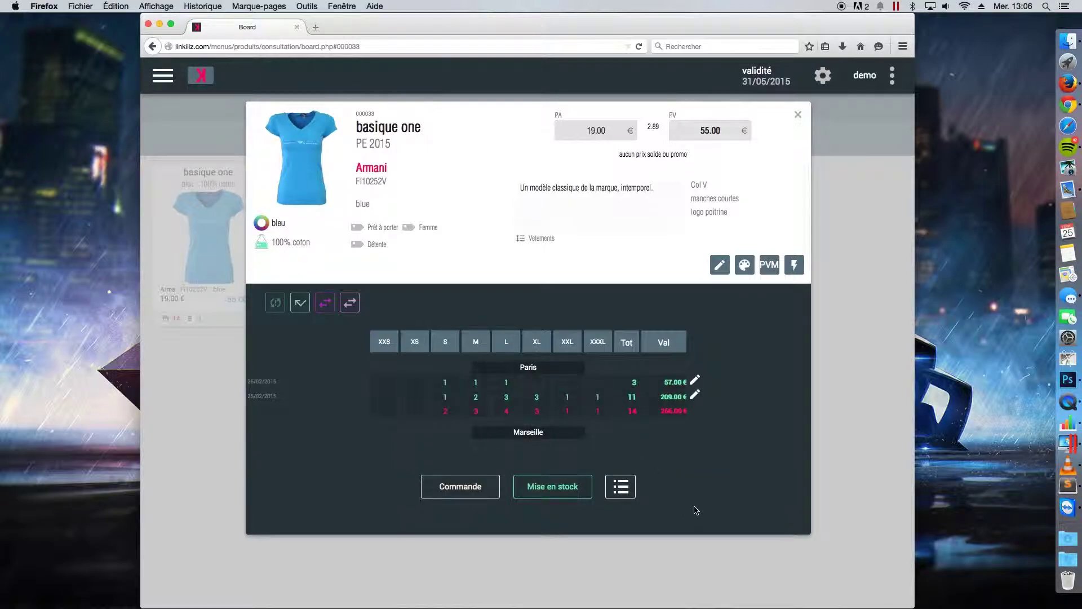
{"action": "left_click", "coordinate": [622, 492]}
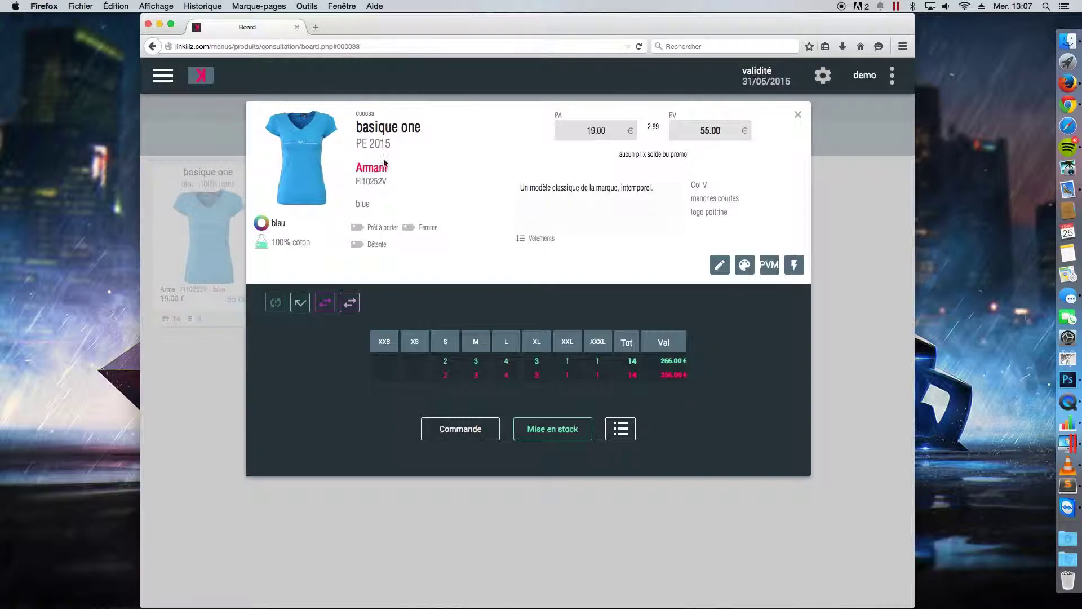
{"action": "left_click", "coordinate": [798, 116]}
- Stock the white basique one T-shirt under invoice F50057 with a quantity of 2 each in S, M, L and XL
{"action": "left_click", "coordinate": [327, 260]}
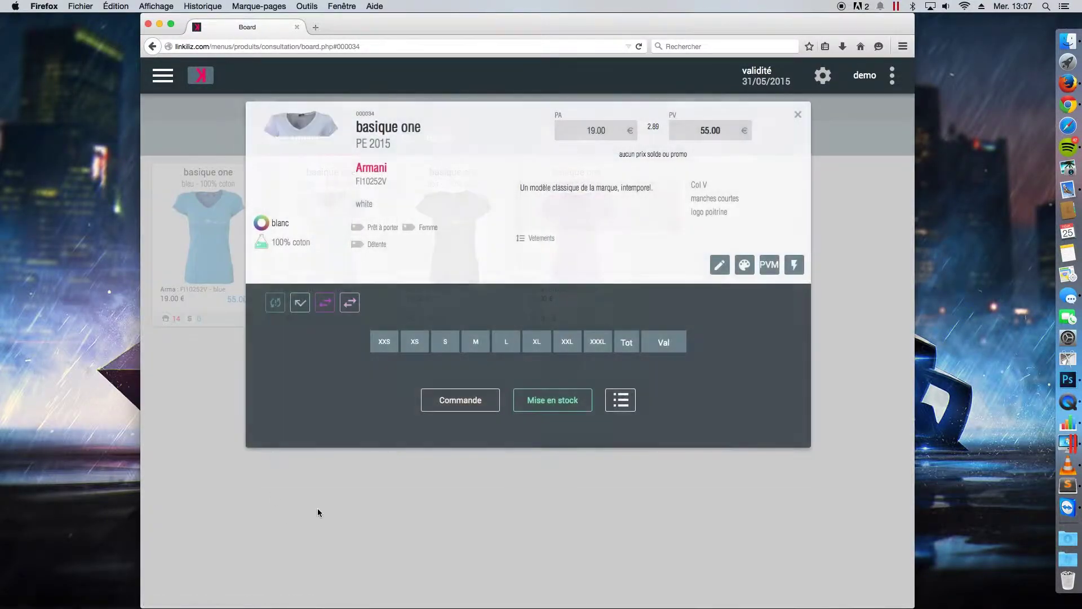
{"action": "left_click", "coordinate": [538, 401]}
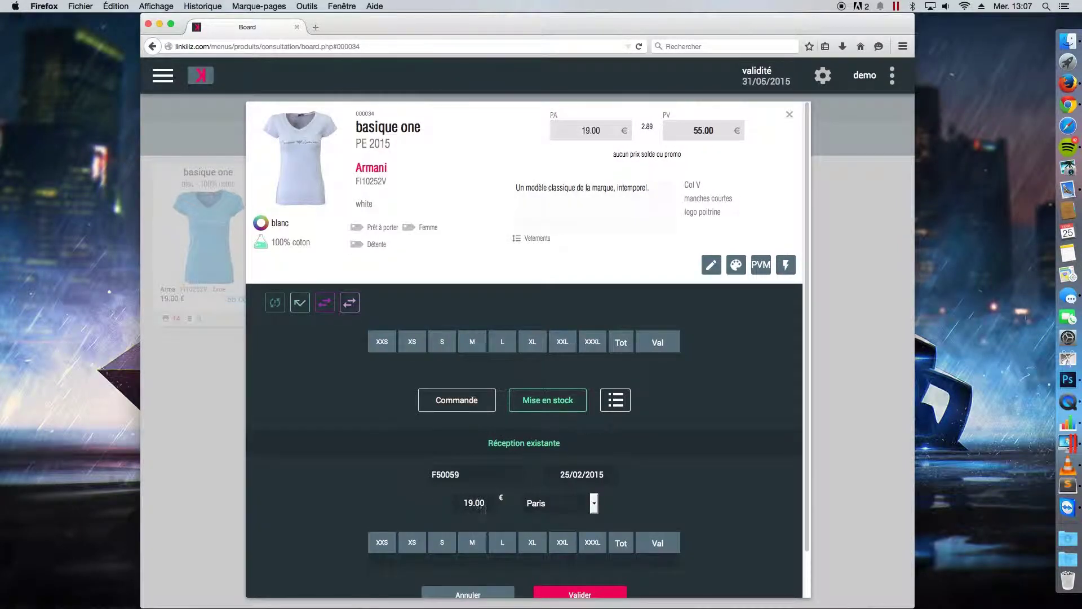
{"action": "scroll", "coordinate": [456, 543], "scroll_direction": "down", "scroll_amount": 2}
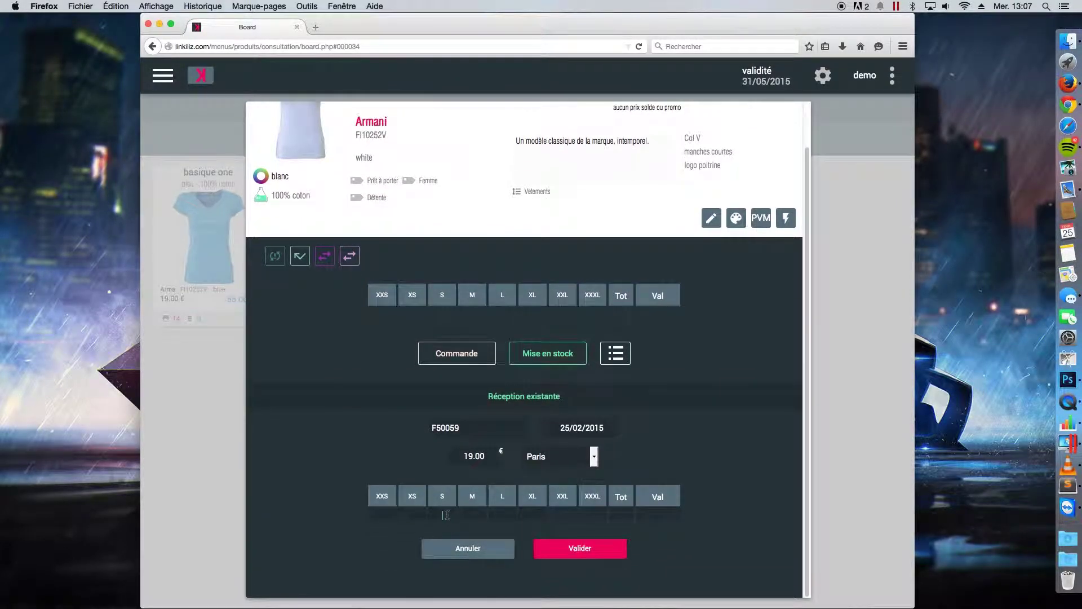
{"action": "type", "text": "2"}
{"action": "key", "text": "Tab"}
{"action": "type", "text": "2"}
{"action": "key", "text": "Tab"}
{"action": "key", "text": "BackSpace"}
{"action": "type", "text": "7"}
{"action": "left_click", "coordinate": [581, 558]}
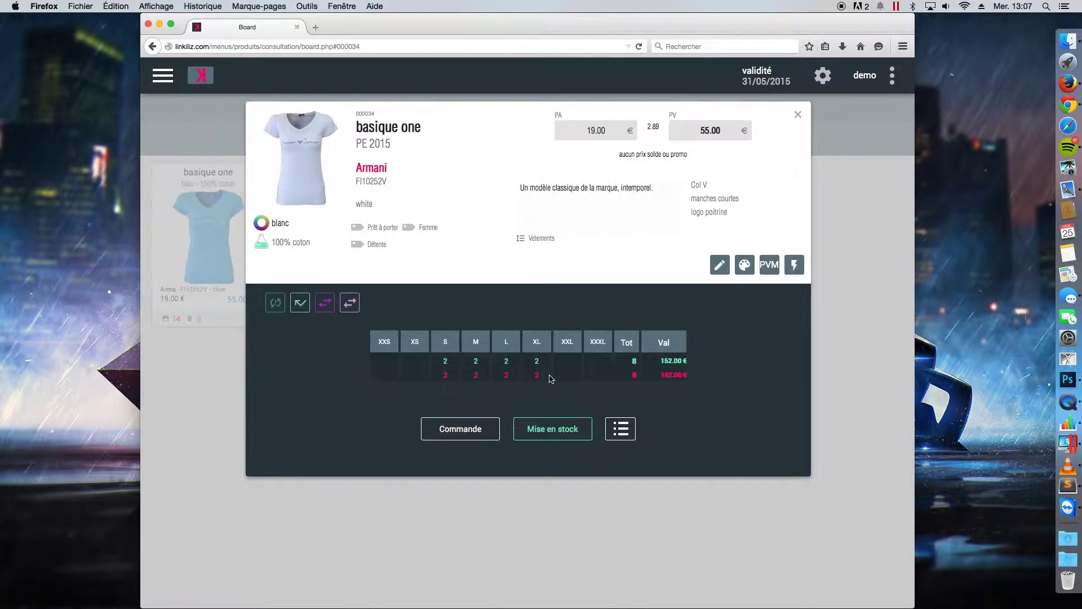
{"action": "left_click", "coordinate": [797, 114]}
- Stock the black basique one T-shirt under invoice F50057 with a quantity of 3 each in S, M, L and XL
{"action": "left_click", "coordinate": [443, 272]}
{"action": "left_click", "coordinate": [548, 397]}
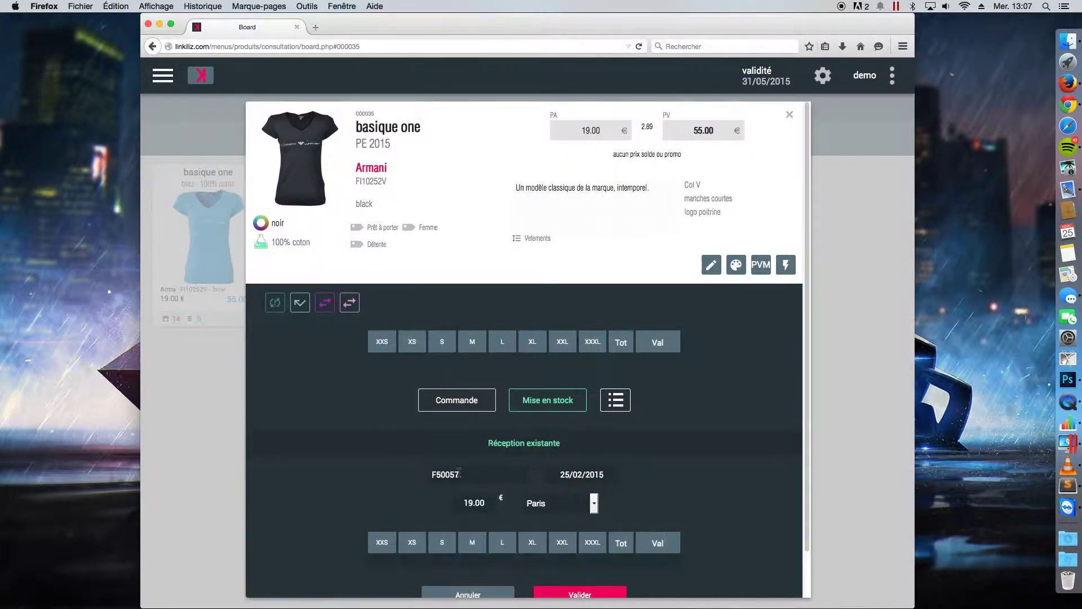
{"action": "scroll", "coordinate": [473, 476], "scroll_direction": "down", "scroll_amount": 2}
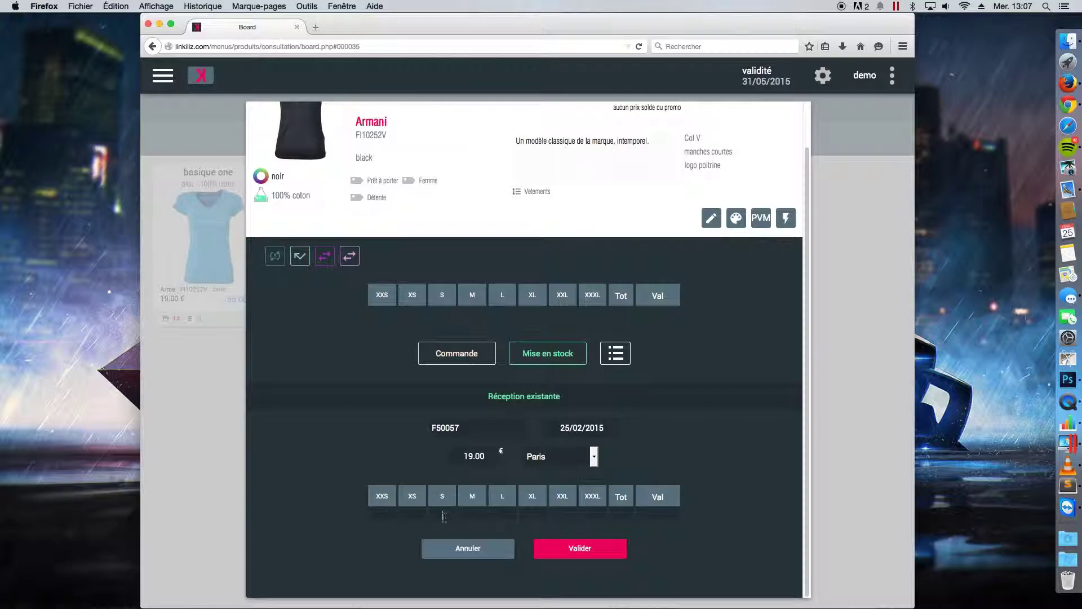
{"action": "left_click", "coordinate": [444, 515]}
{"action": "type", "text": "3"}
{"action": "key", "text": "Tab"}
{"action": "type", "text": "3"}
{"action": "left_click", "coordinate": [588, 552]}
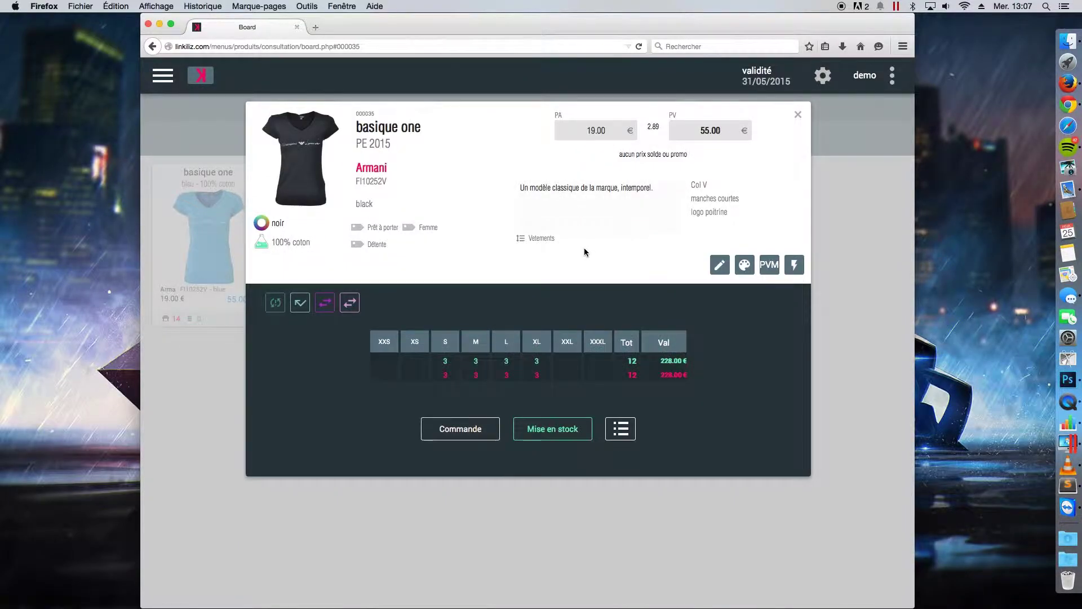
{"action": "left_click", "coordinate": [797, 115]}
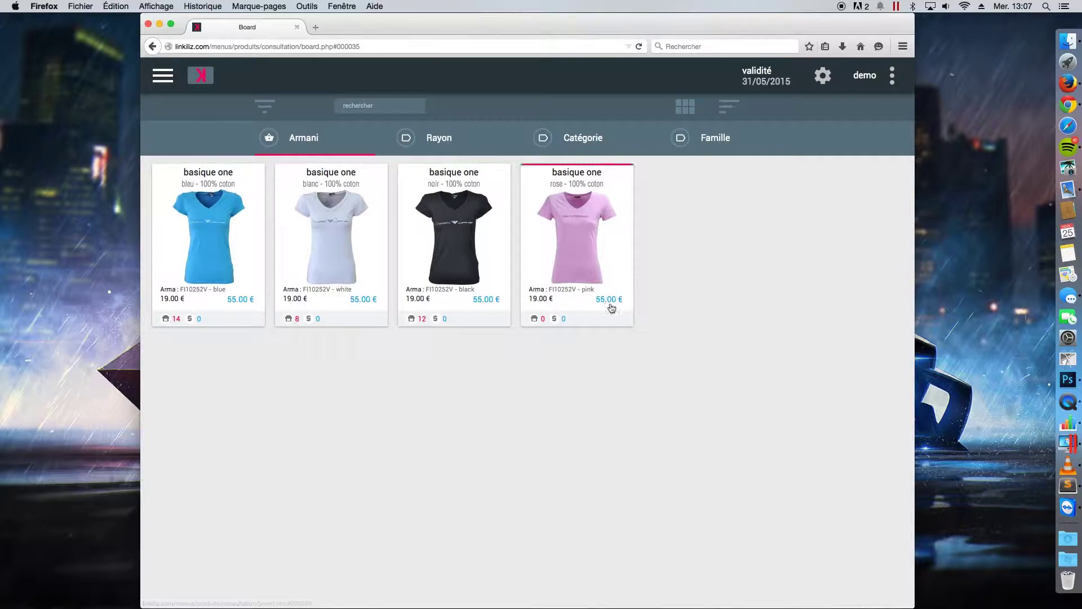
- Stock the pink basique one T-shirt under the new invoice F50060 with a quantity of 2 each in M, L, XL and XXL
{"action": "left_click", "coordinate": [580, 229]}
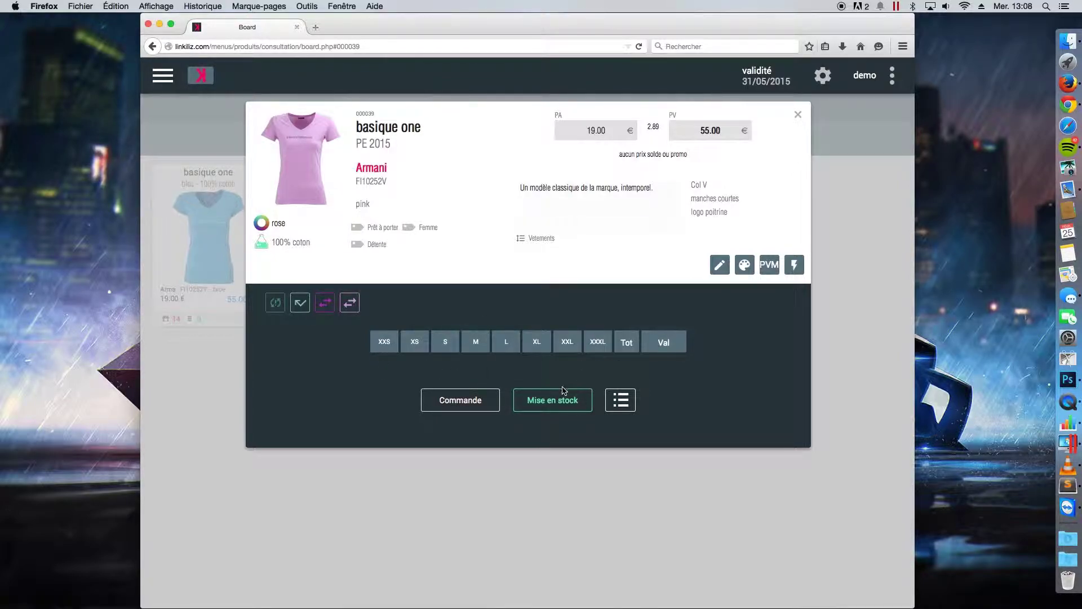
{"action": "left_click", "coordinate": [557, 403]}
{"action": "scroll", "coordinate": [446, 496], "scroll_direction": "down", "scroll_amount": 1}
{"action": "scroll", "coordinate": [462, 485], "scroll_direction": "down", "scroll_amount": 1}
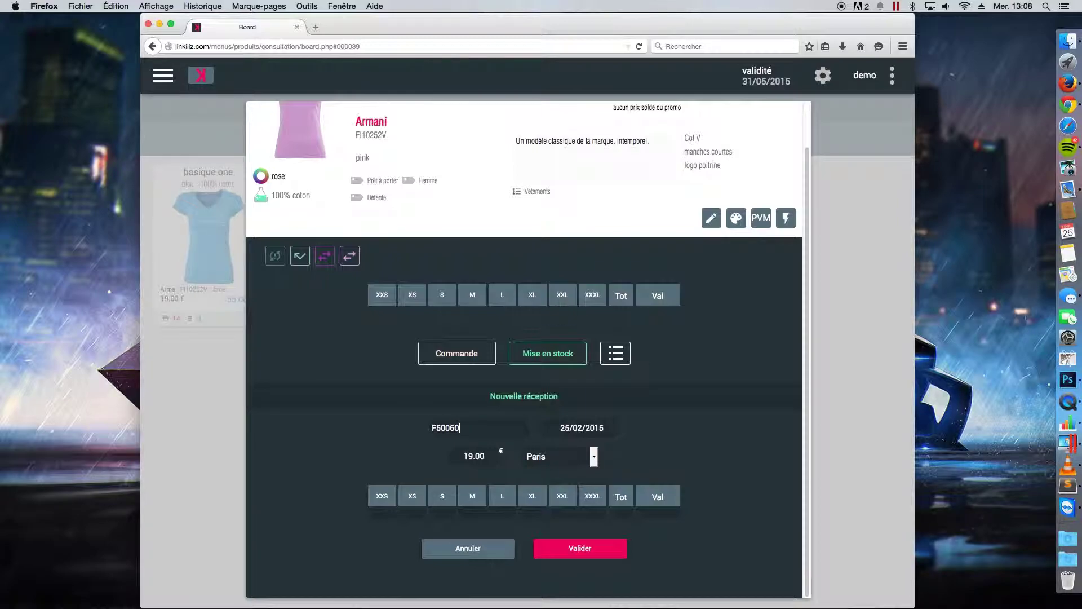
{"action": "left_click", "coordinate": [471, 515]}
{"action": "type", "text": "2"}
{"action": "key", "text": "Tab"}
{"action": "type", "text": "2"}
{"action": "key", "text": "Tab"}
{"action": "type", "text": "2"}
{"action": "left_click", "coordinate": [579, 546]}
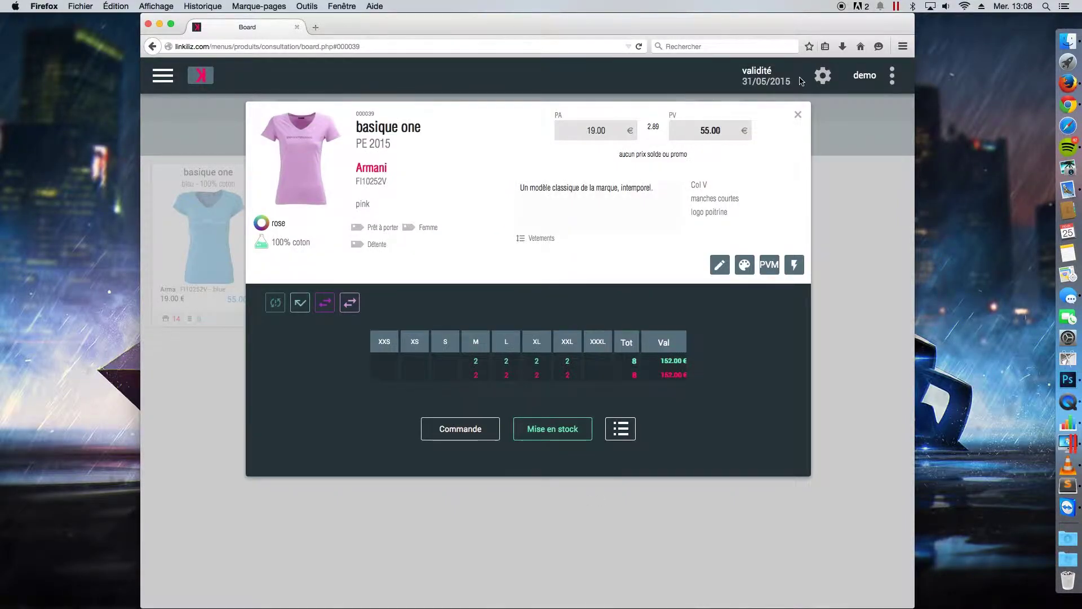
{"action": "left_click", "coordinate": [797, 116]}
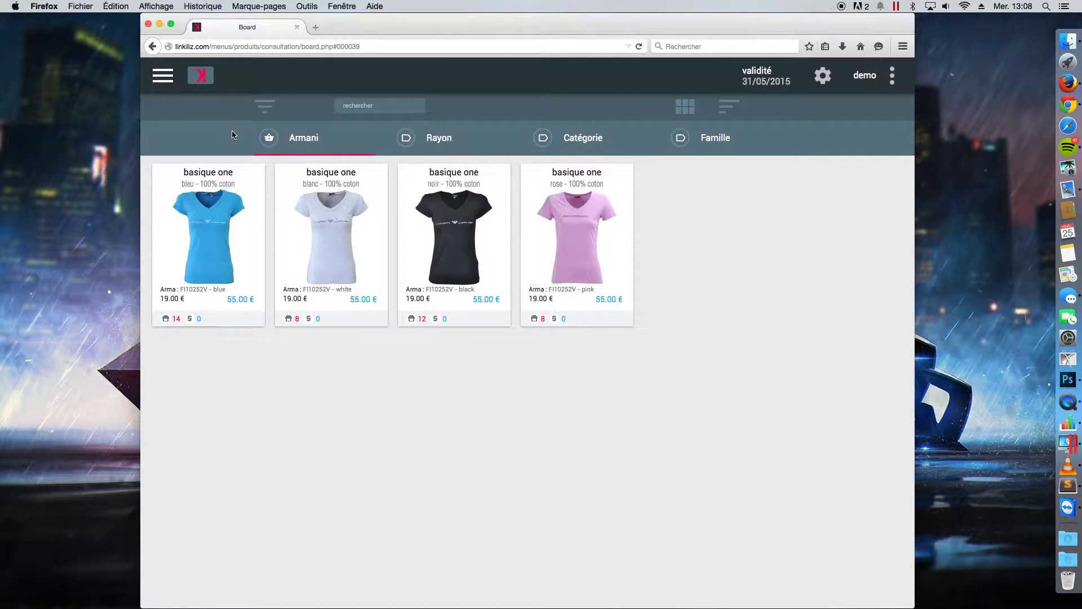
- Open the list of receptions from the home page and display the products of reception F50057
{"action": "left_click", "coordinate": [200, 75]}
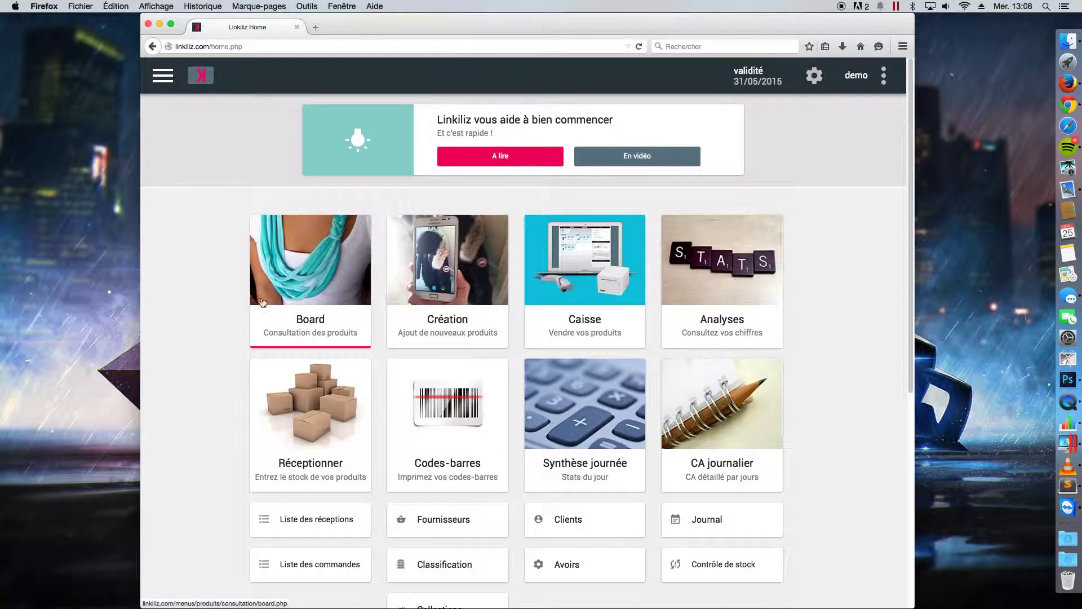
{"action": "scroll", "coordinate": [435, 406], "scroll_direction": "down", "scroll_amount": 5}
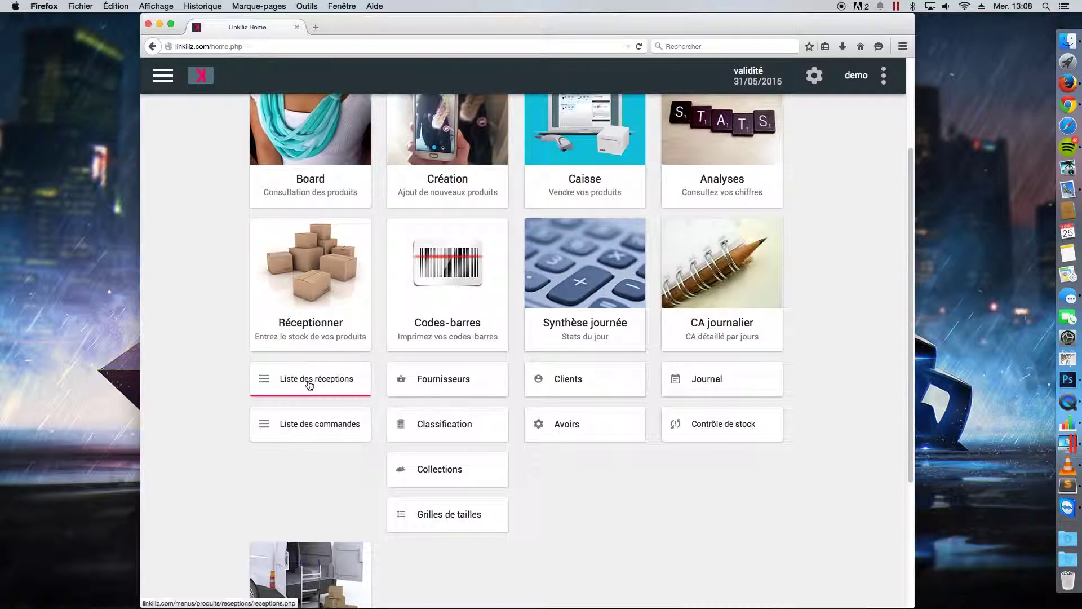
{"action": "left_click", "coordinate": [337, 392]}
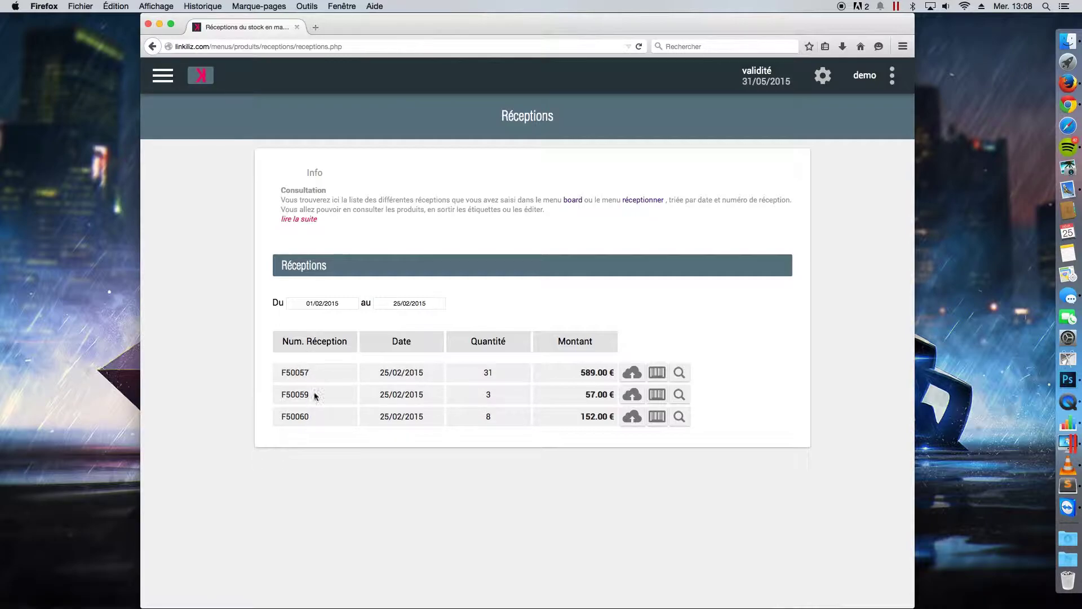
{"action": "left_click_drag", "start_coordinate": [320, 419], "coordinate": [285, 420]}
{"action": "left_click", "coordinate": [319, 441]}
{"action": "left_click", "coordinate": [632, 374]}
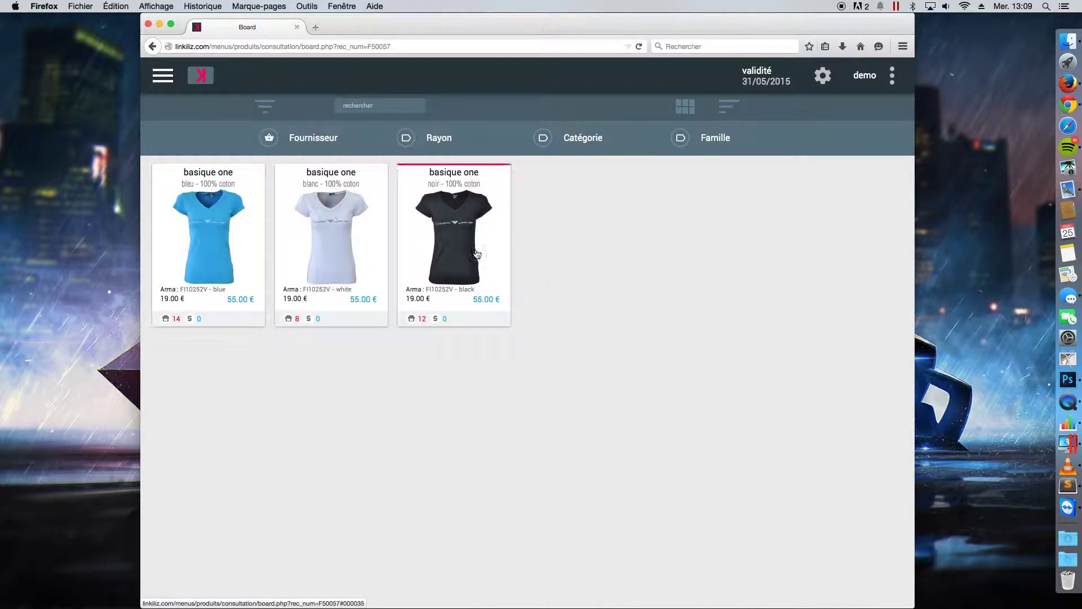
- Return to the list of receptions, view the size details of reception F50057 and go back to the list
{"action": "left_click", "coordinate": [155, 51]}
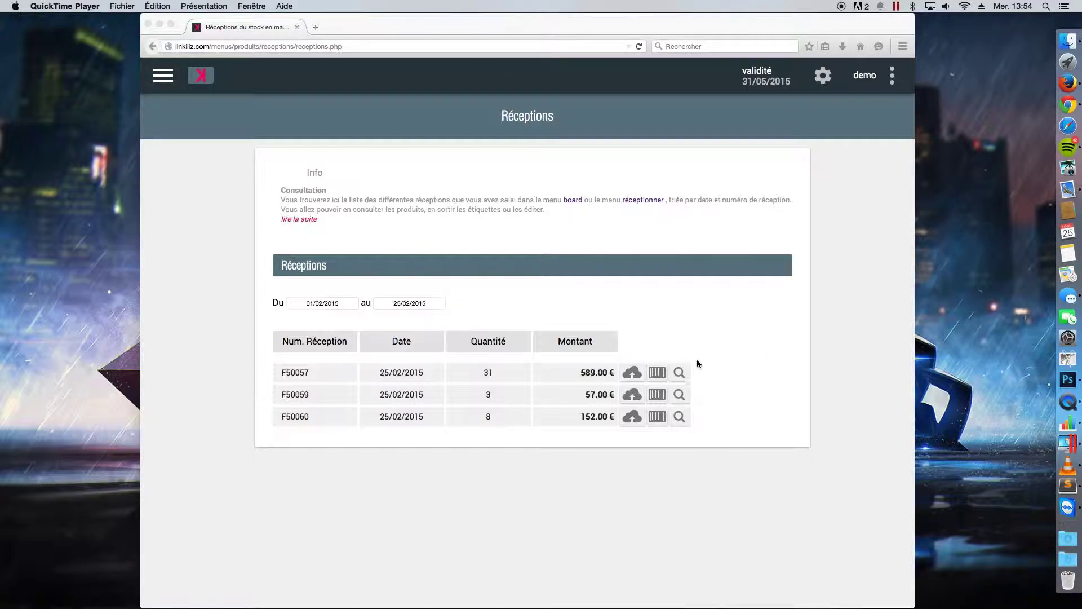
{"action": "left_click", "coordinate": [679, 374]}
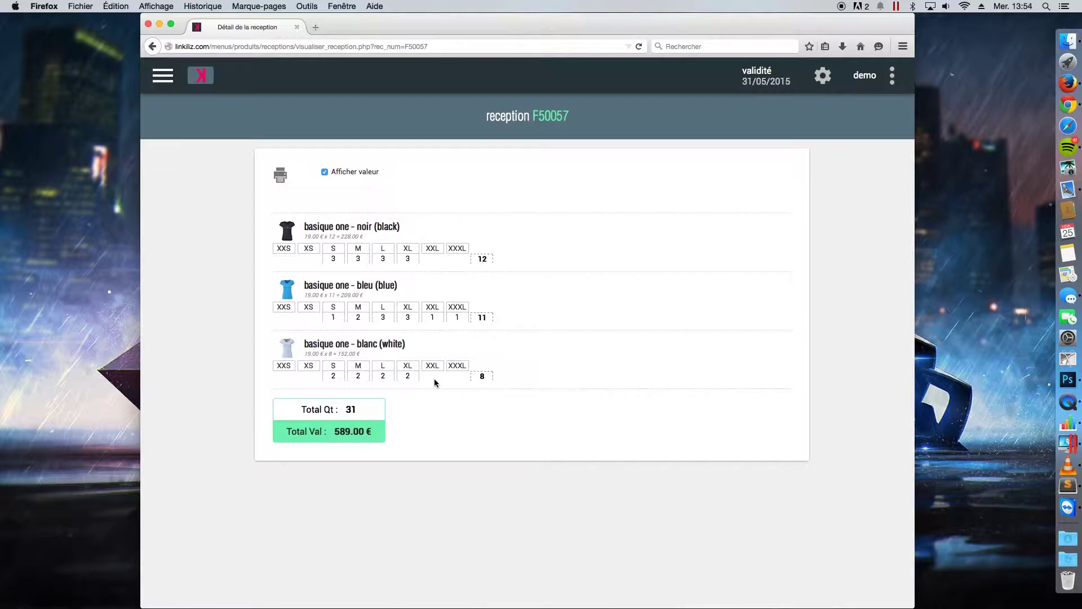
{"action": "left_click", "coordinate": [153, 48]}
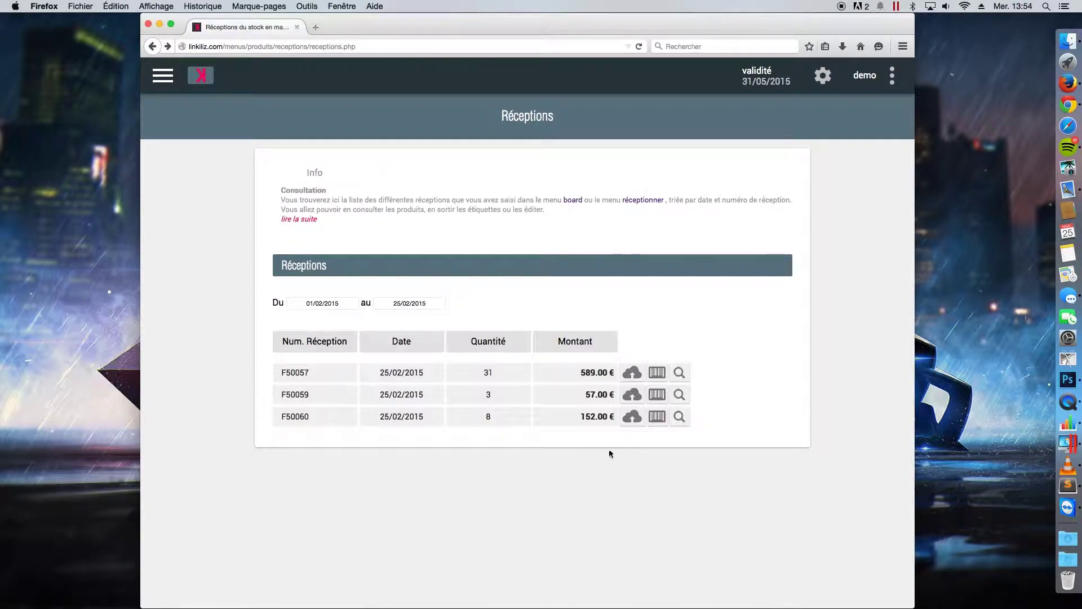
- Generate the classic Avery 70x35mm labels at the regular sale price for reception F50057, look through them and quit the label view
{"action": "left_click", "coordinate": [657, 372]}
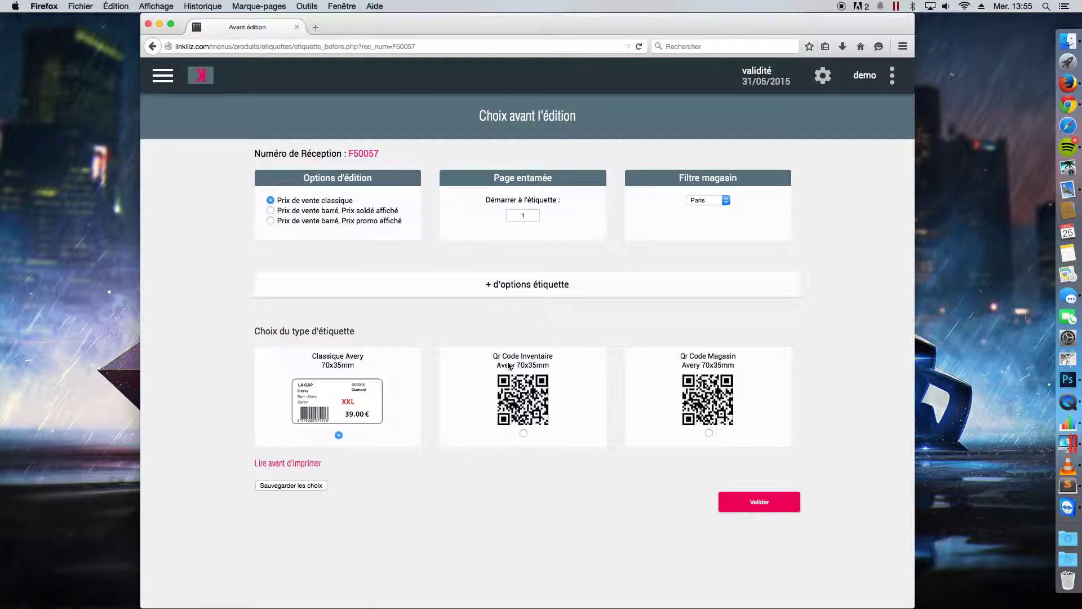
{"action": "left_click", "coordinate": [755, 500]}
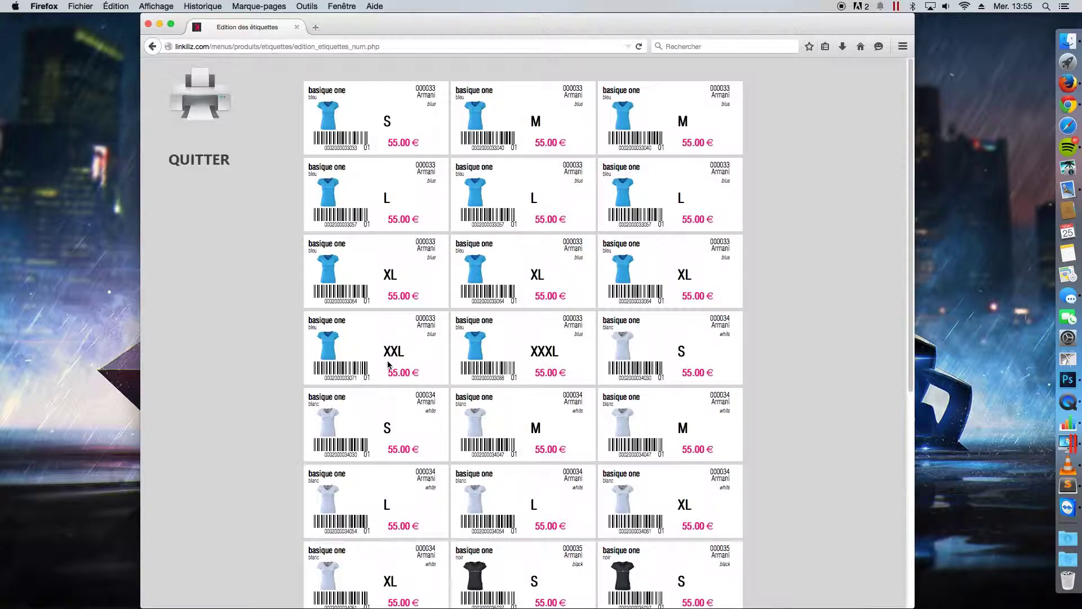
{"action": "scroll", "coordinate": [508, 526], "scroll_direction": "down", "scroll_amount": 5}
{"action": "scroll", "coordinate": [512, 525], "scroll_direction": "down", "scroll_amount": 3}
{"action": "scroll", "coordinate": [351, 240], "scroll_direction": "up", "scroll_amount": 10}
{"action": "left_click", "coordinate": [209, 167]}
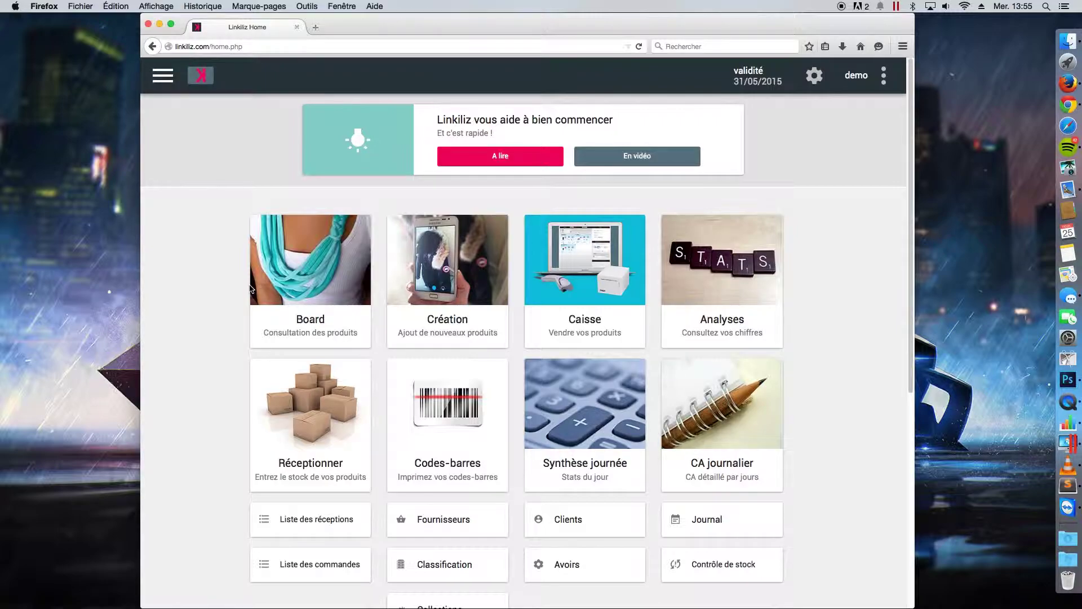
- Open the white basique one T-shirt from the board filtered on supplier Armani and check its stock details by shop
{"action": "left_click", "coordinate": [302, 280]}
{"action": "left_click", "coordinate": [295, 137]}
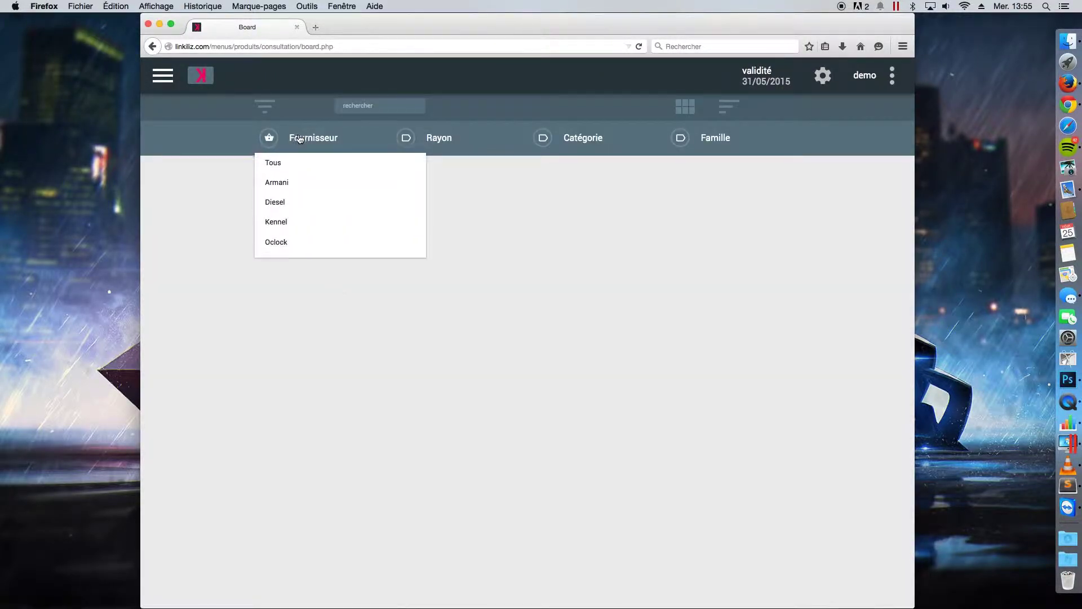
{"action": "left_click", "coordinate": [304, 188]}
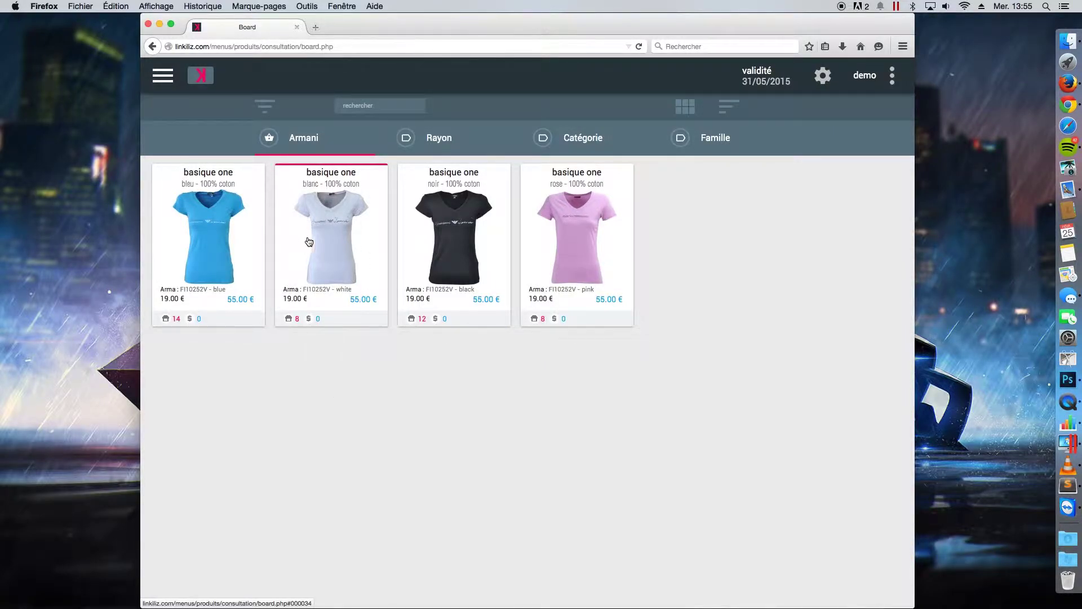
{"action": "left_click", "coordinate": [333, 235]}
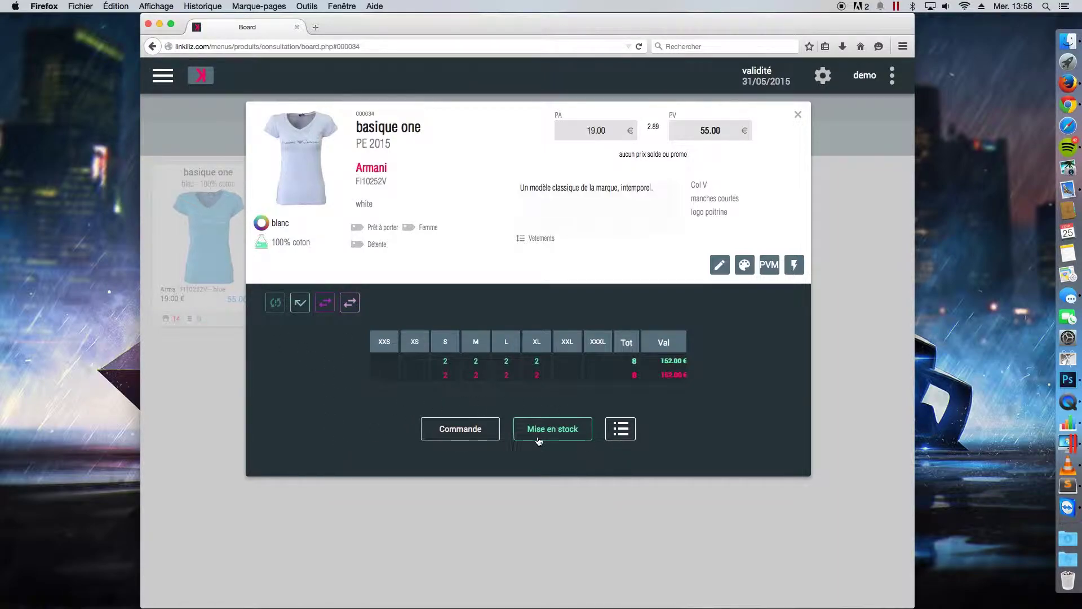
{"action": "left_click", "coordinate": [624, 432]}
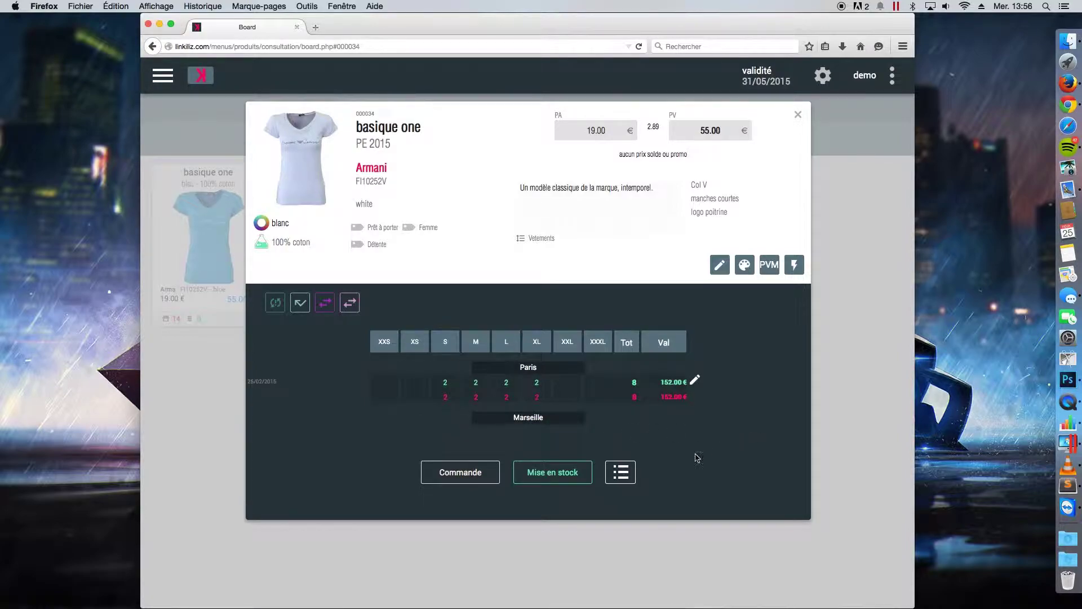
{"action": "left_click", "coordinate": [625, 473]}
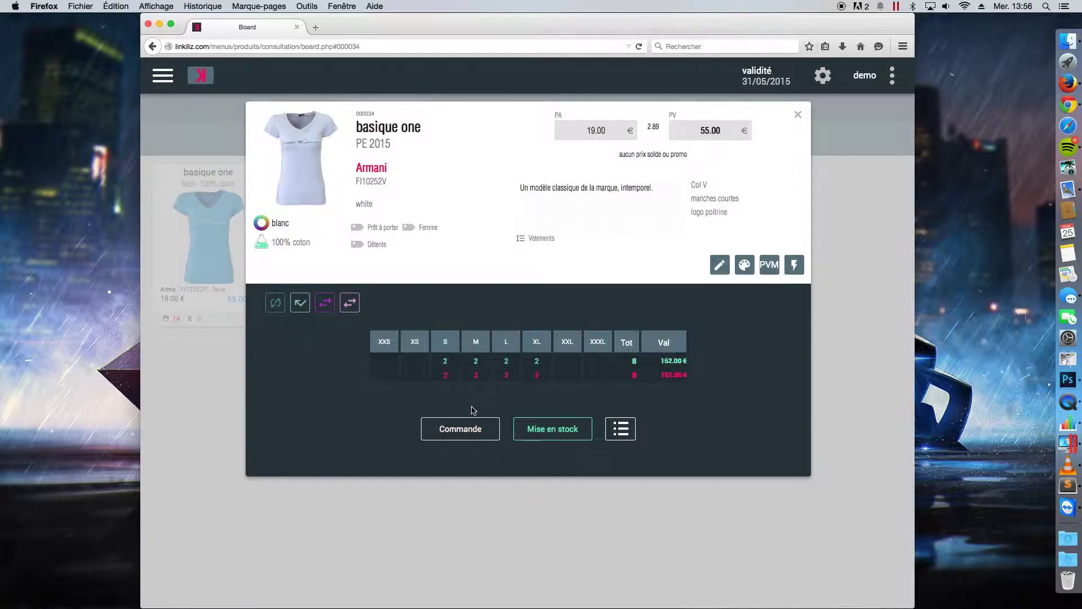
- Start a new order for the white basique one T-shirt with quantities of 1 in S and 2 each in M, L and XL
{"action": "left_click", "coordinate": [468, 437]}
{"action": "scroll", "coordinate": [448, 514], "scroll_direction": "down", "scroll_amount": 3}
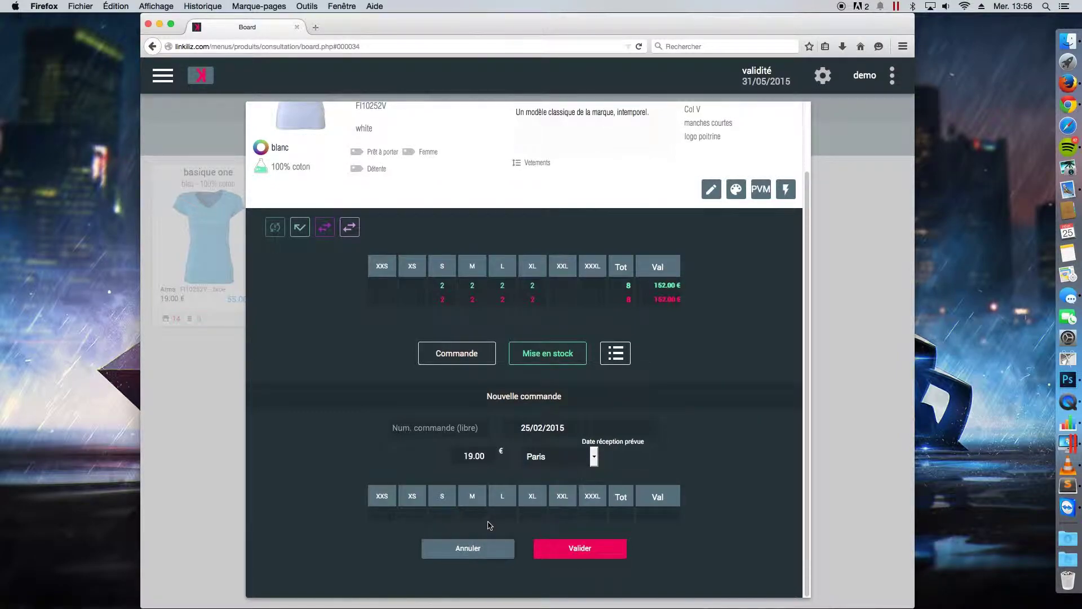
{"action": "type", "text": "1"}
{"action": "key", "text": "Tab"}
{"action": "left_click", "coordinate": [443, 515]}
{"action": "key", "text": "Tab"}
{"action": "type", "text": "2"}
{"action": "key", "text": "Tab"}
{"action": "type", "text": "2"}
{"action": "key", "text": "Tab"}
{"action": "type", "text": "2"}
- Set the order number to C00025 and the expected reception date to 27/02/2015, and validate the order
{"action": "left_click", "coordinate": [452, 427]}
{"action": "type", "text": "C00025"}
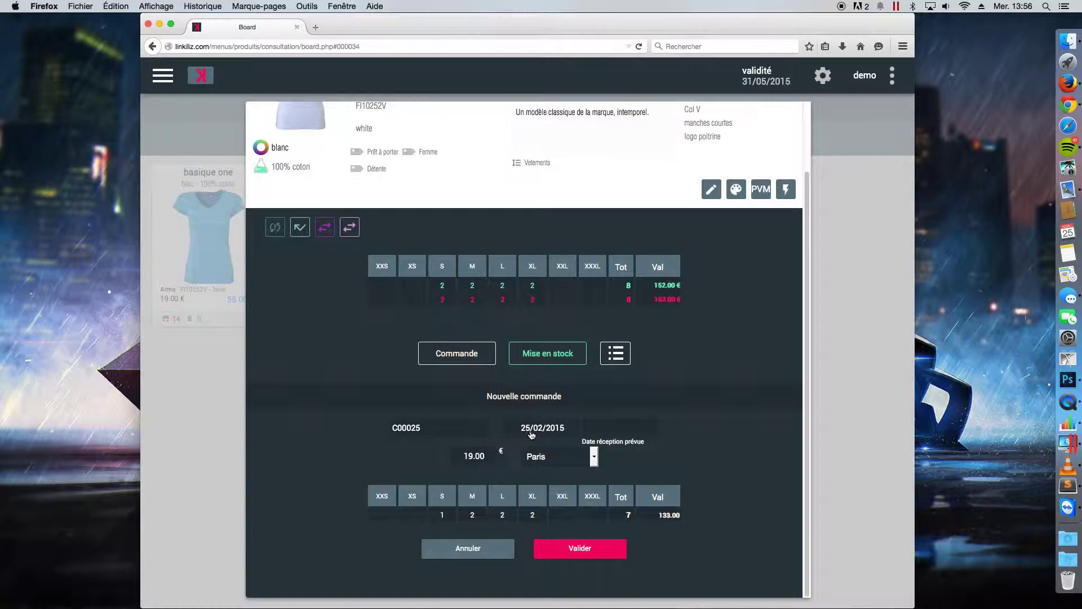
{"action": "left_click", "coordinate": [611, 429]}
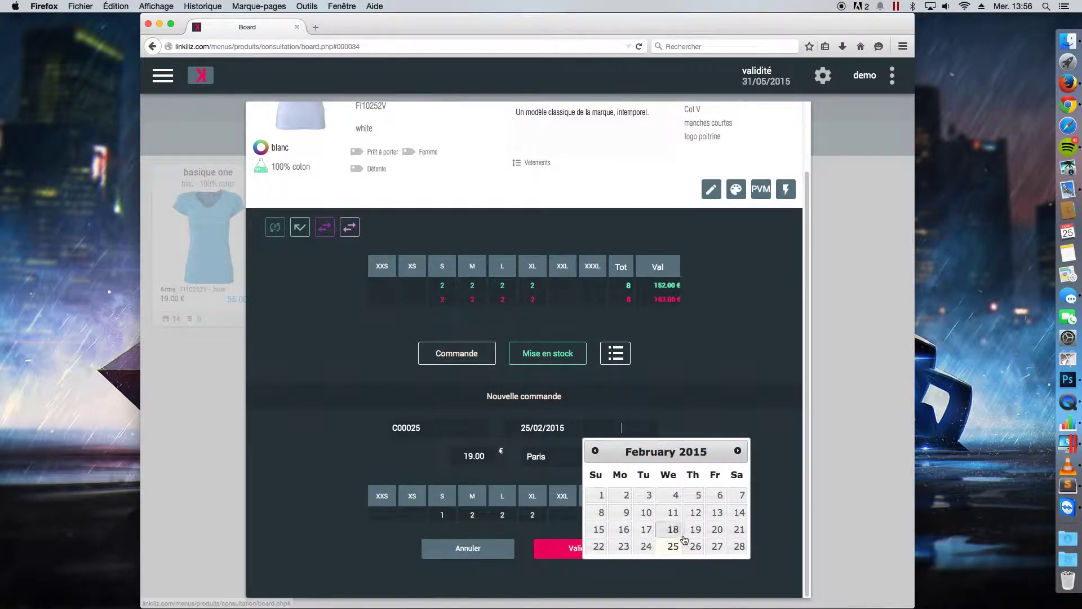
{"action": "left_click", "coordinate": [717, 546]}
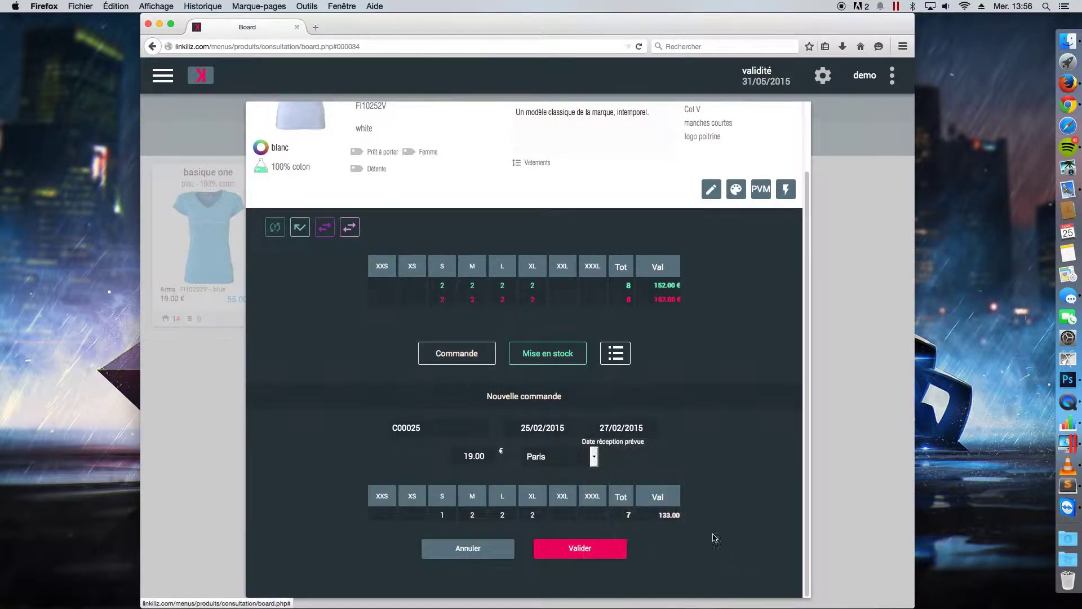
{"action": "left_click", "coordinate": [589, 551]}
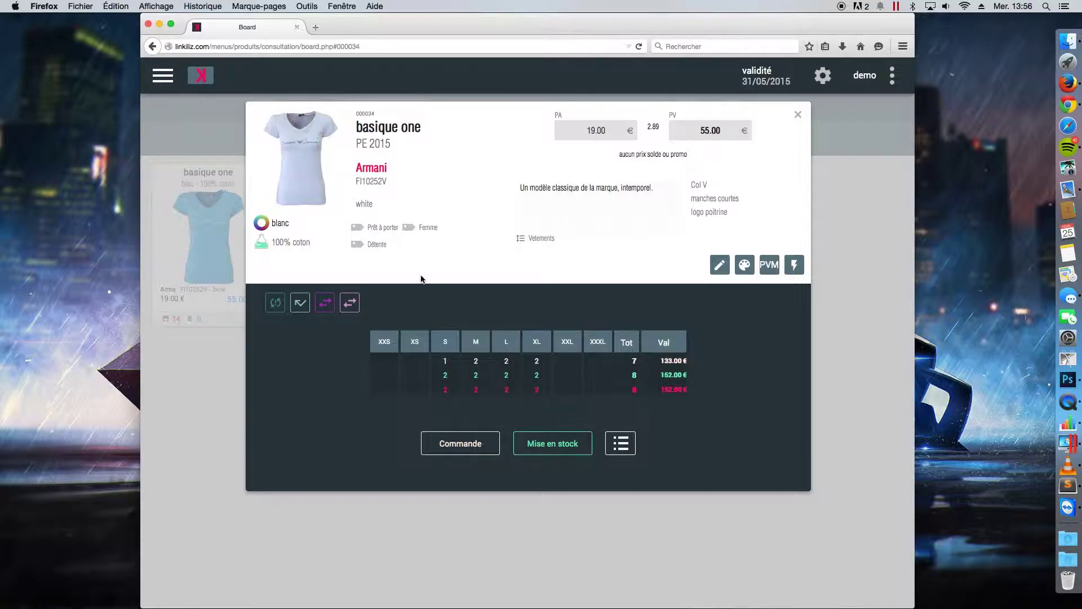
- Check order C00025 in the list of orders in a separate tab, and close that tab
{"action": "left_click", "coordinate": [316, 27]}
{"action": "left_click", "coordinate": [288, 225]}
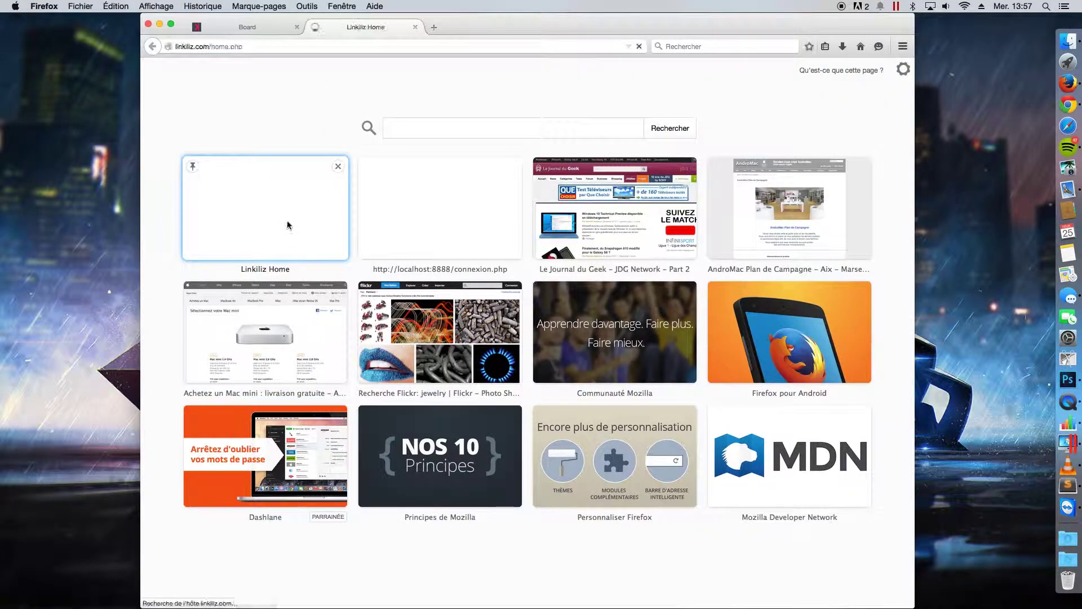
{"action": "left_click", "coordinate": [303, 562]}
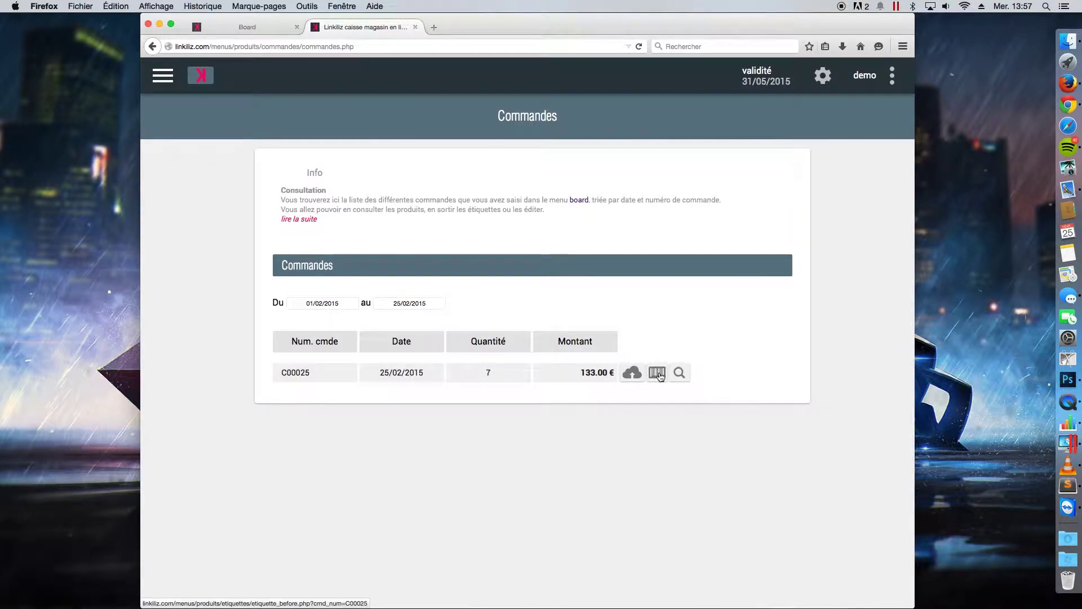
{"action": "left_click", "coordinate": [415, 27]}
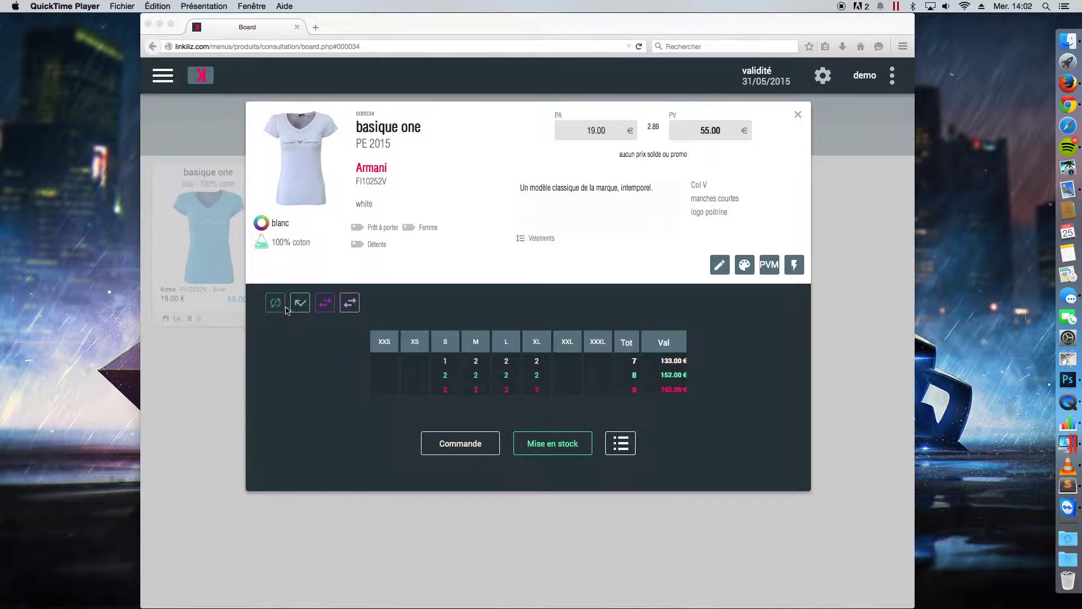
- Record a stock correction of -1 in size S for the white T-shirt with the explanation Volé
{"action": "left_click", "coordinate": [277, 307]}
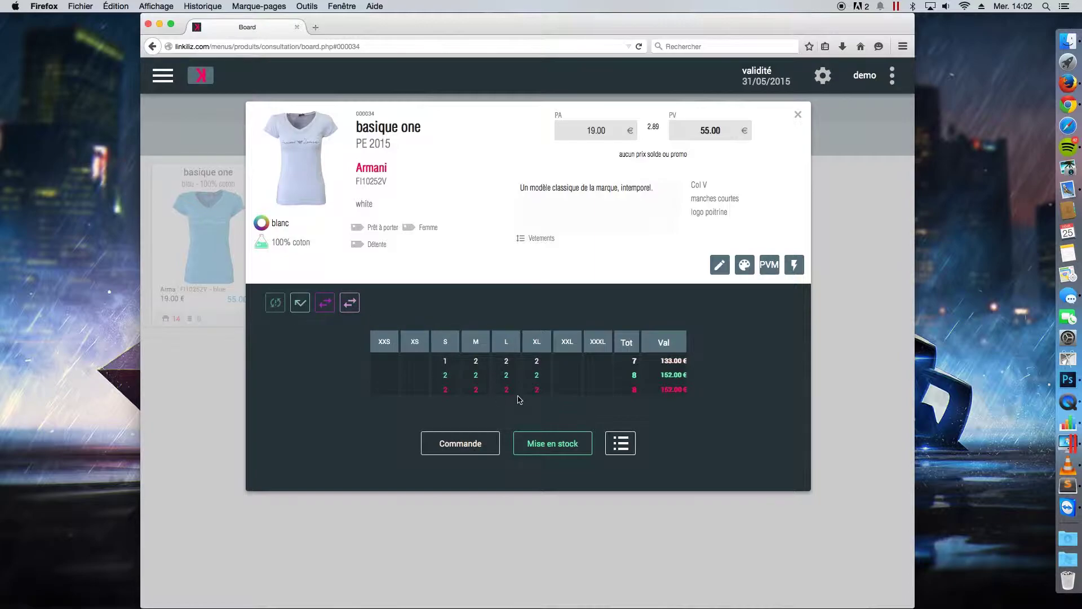
{"action": "left_click", "coordinate": [281, 310]}
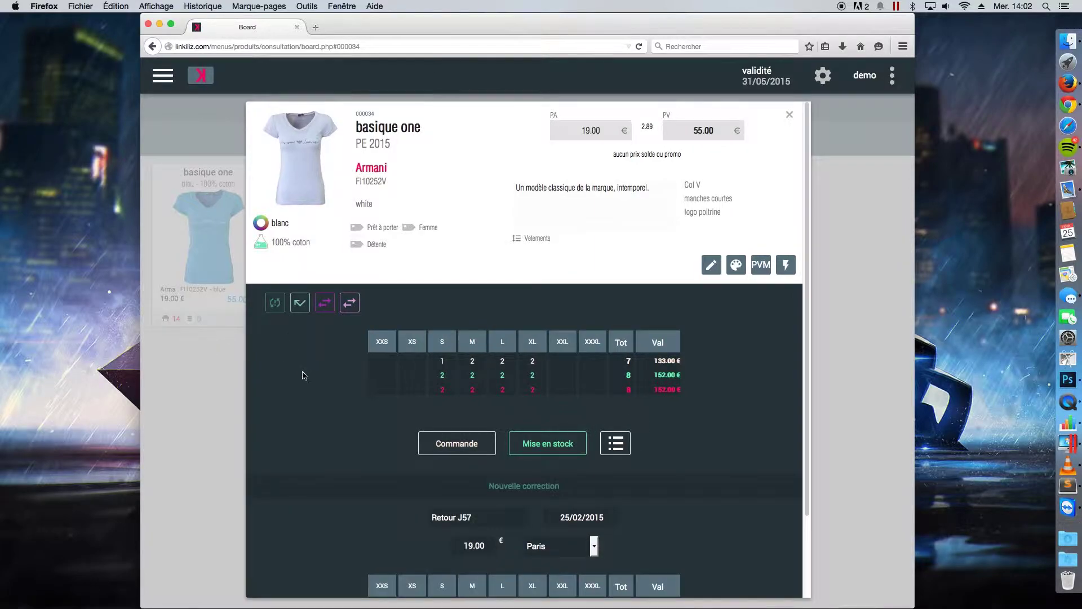
{"action": "triple_click", "coordinate": [479, 429]}
{"action": "key", "text": "BackSpace"}
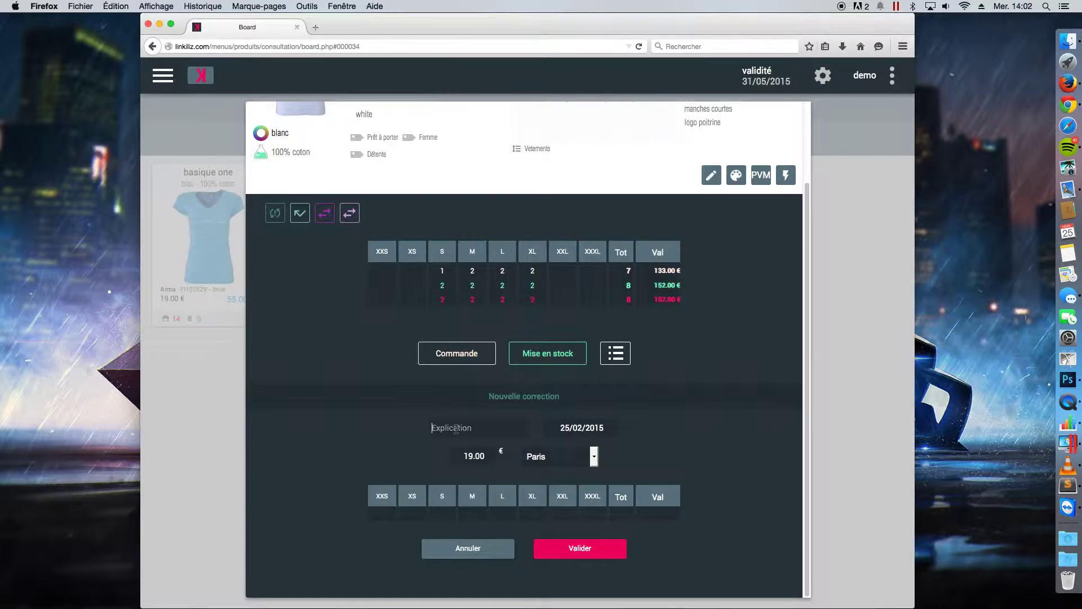
{"action": "type", "text": "Volé"}
{"action": "type", "text": "-1"}
{"action": "left_click", "coordinate": [533, 528]}
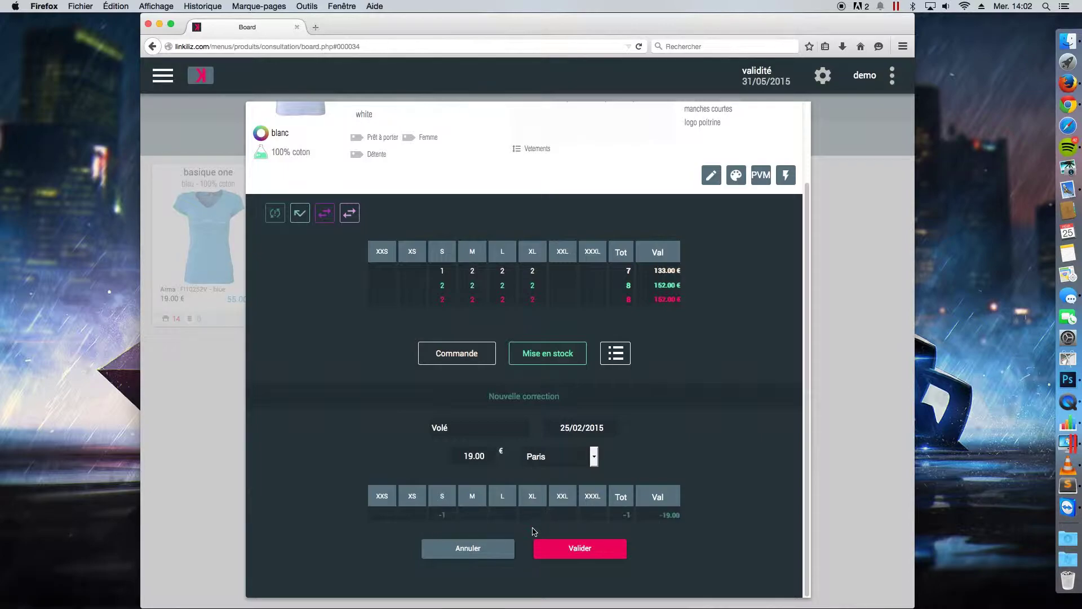
{"action": "left_click", "coordinate": [581, 555]}
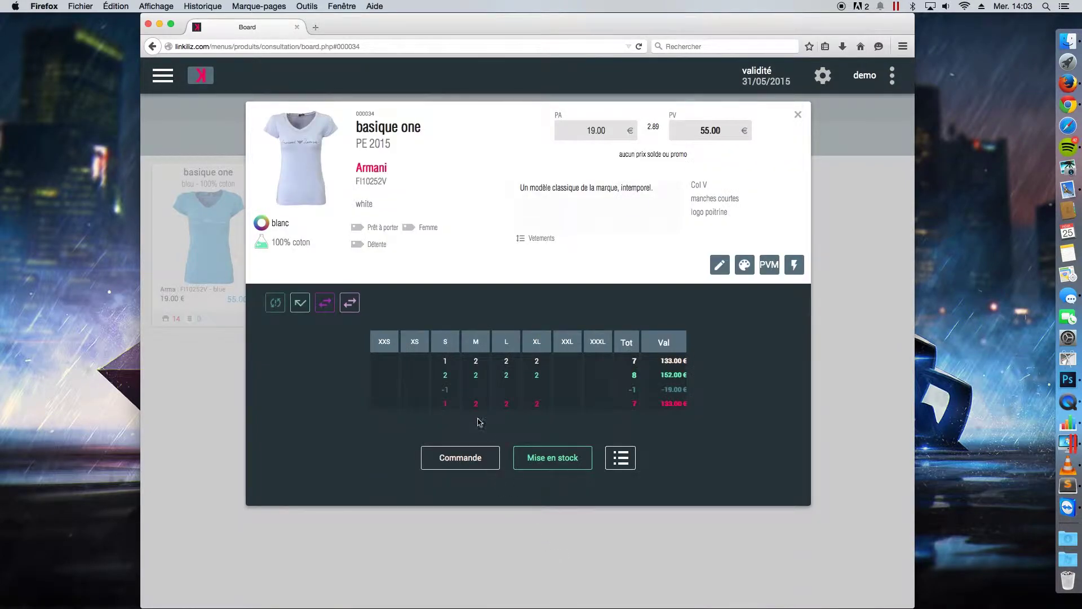
{"action": "left_click", "coordinate": [445, 375]}
{"action": "left_click", "coordinate": [445, 390]}
{"action": "left_click", "coordinate": [448, 405]}
- Record a supplier return numbered RF255 for the white T-shirt with a quantity of 2 in XL
{"action": "left_click", "coordinate": [302, 306]}
{"action": "double_click", "coordinate": [441, 427]}
{"action": "key", "text": "BackSpace"}
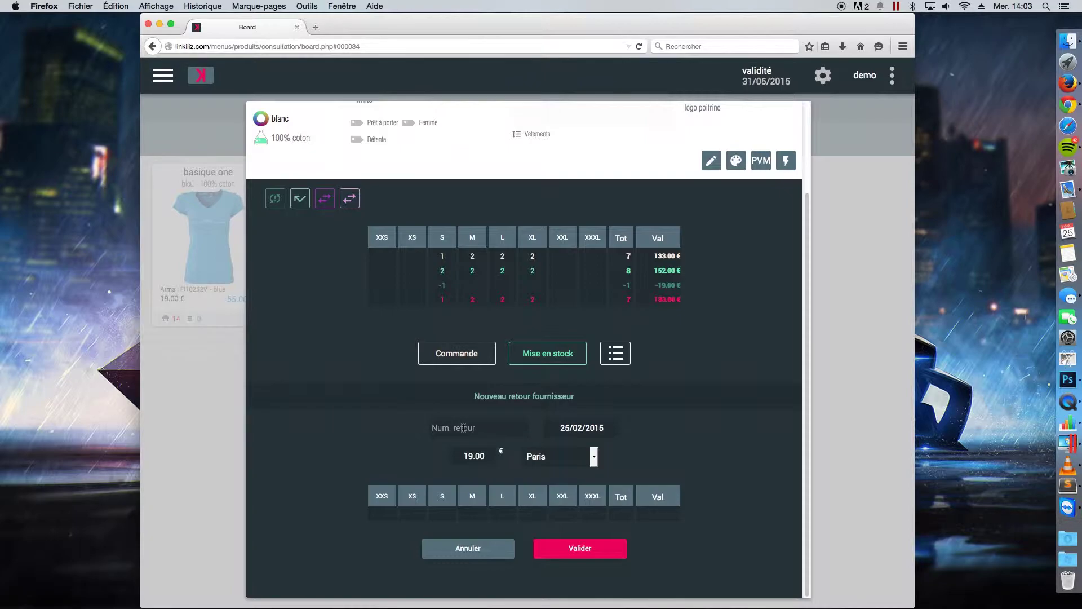
{"action": "type", "text": "RF255"}
{"action": "left_click", "coordinate": [475, 514]}
{"action": "left_click", "coordinate": [534, 514]}
{"action": "type", "text": "2"}
{"action": "left_click", "coordinate": [570, 550]}
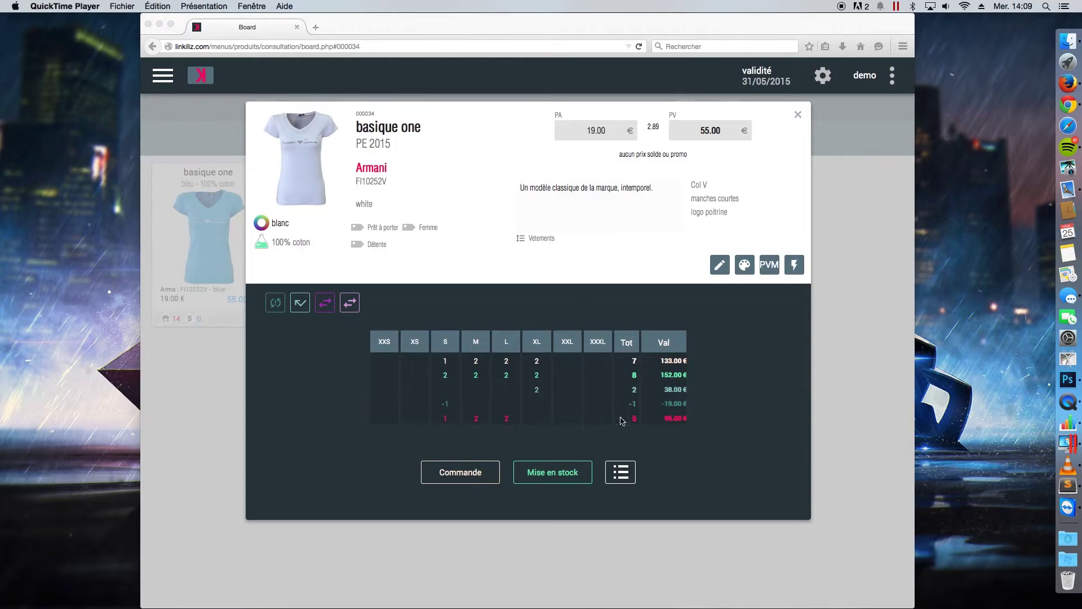
- Close the white T-shirt's product sheet and return to the home page
{"action": "left_click", "coordinate": [742, 347]}
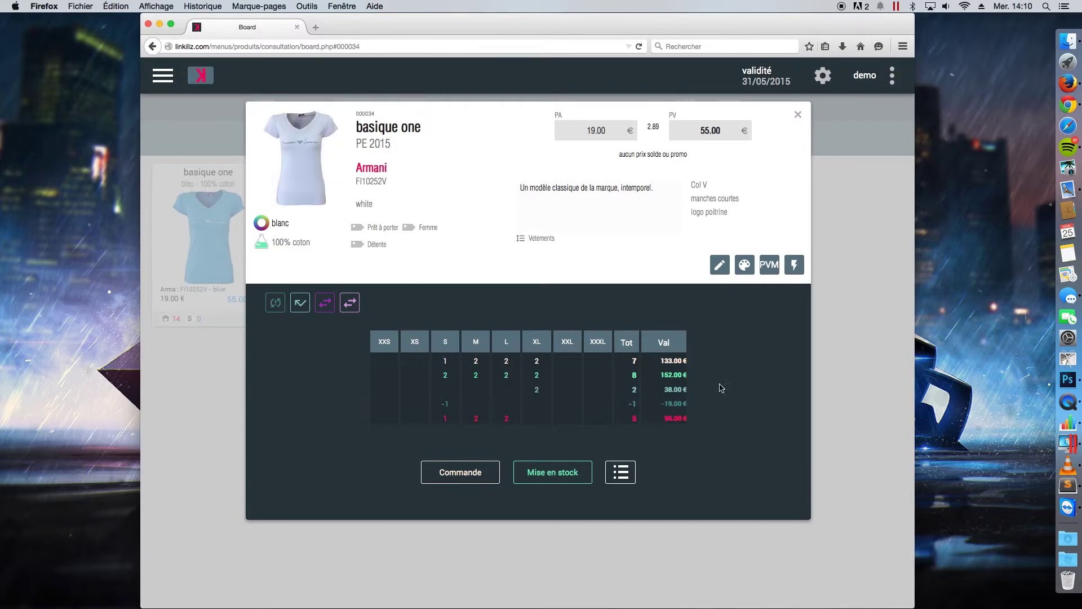
{"action": "left_click", "coordinate": [797, 114]}
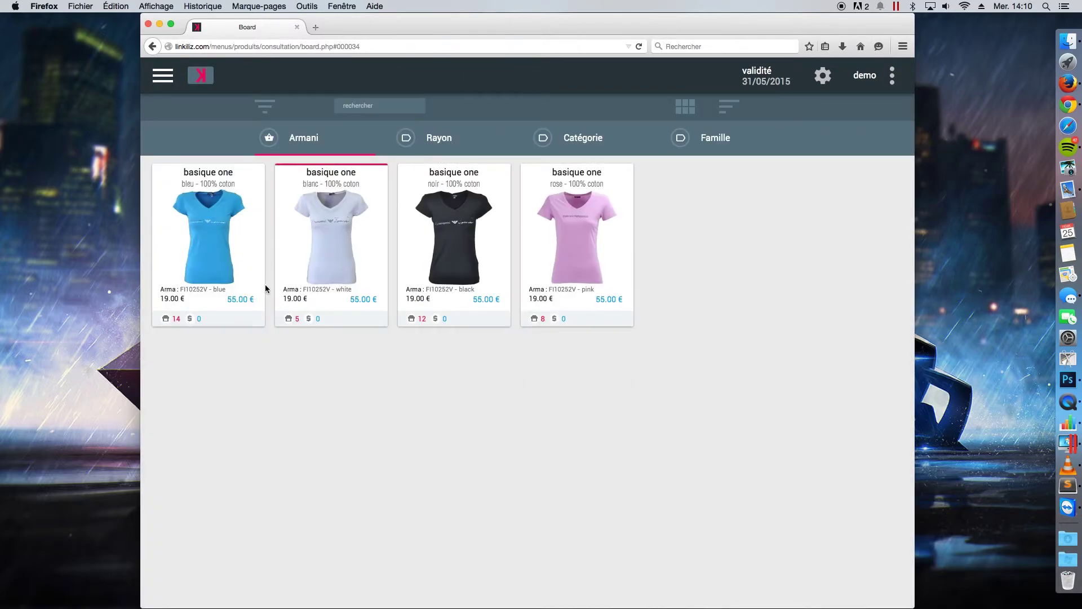
{"action": "left_click", "coordinate": [169, 81]}
{"action": "left_click", "coordinate": [194, 82]}
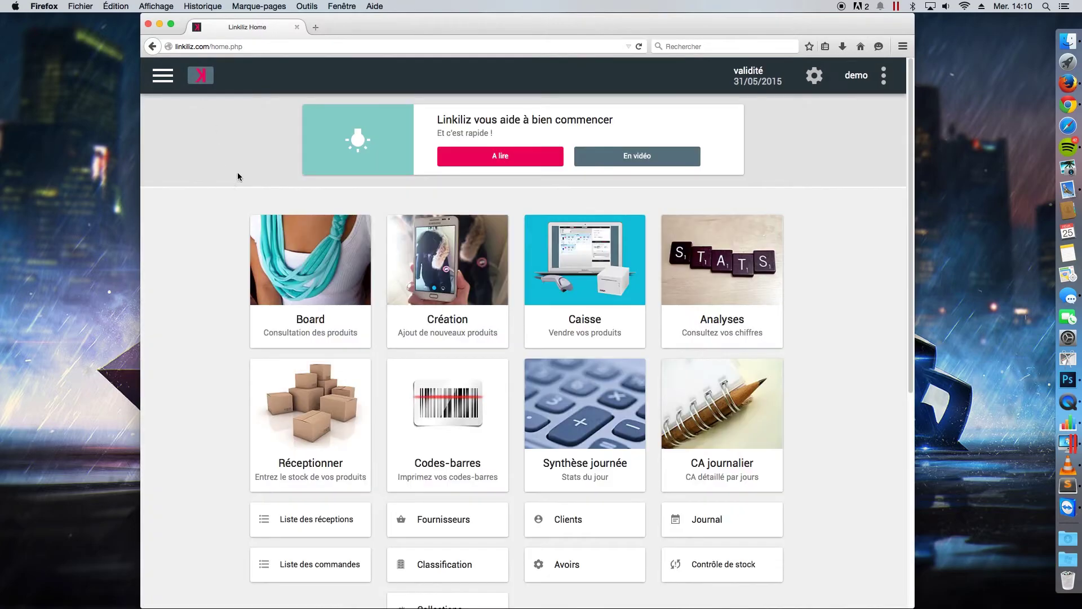